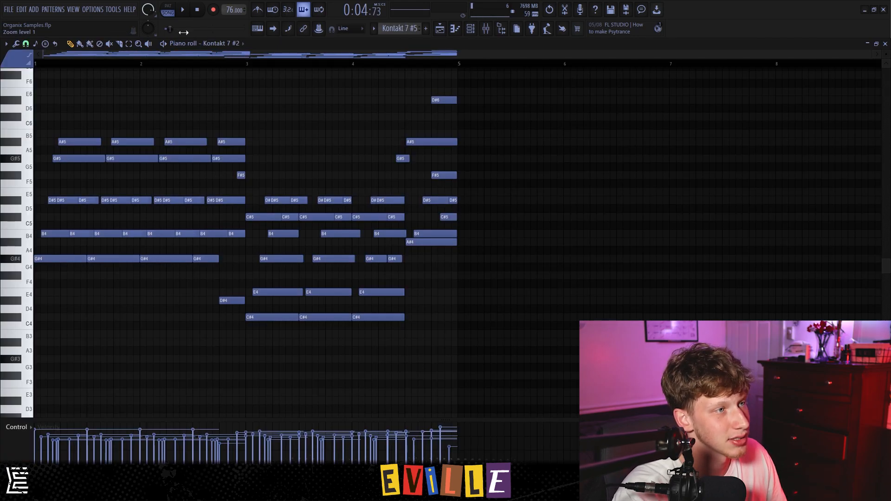
Set playback to pattern mode and play the Kontakt 7 #5 melody pattern
{"action": "left_click", "coordinate": [173, 11]}
{"action": "key", "text": "space"}
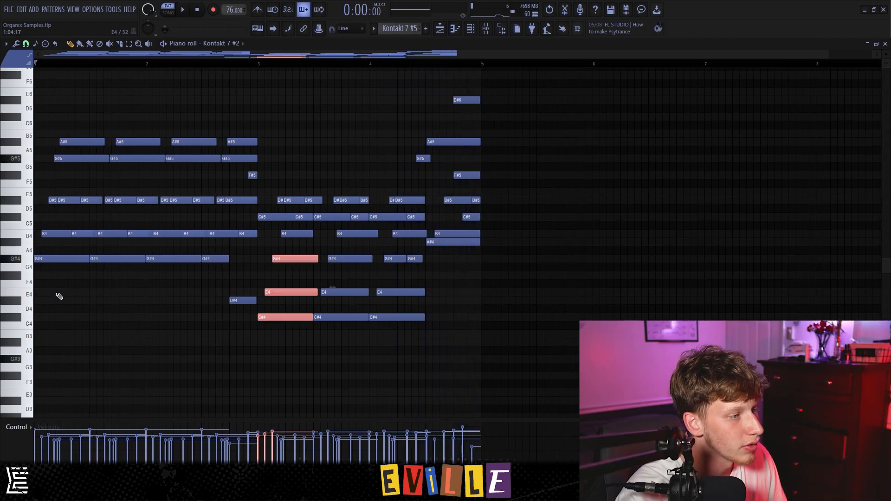
Copy the opening G#4, B4 and D#5 notes to the start of bar 3 and transpose them down seven semitones
{"action": "left_click_drag", "start_coordinate": [46, 298], "coordinate": [51, 236]}
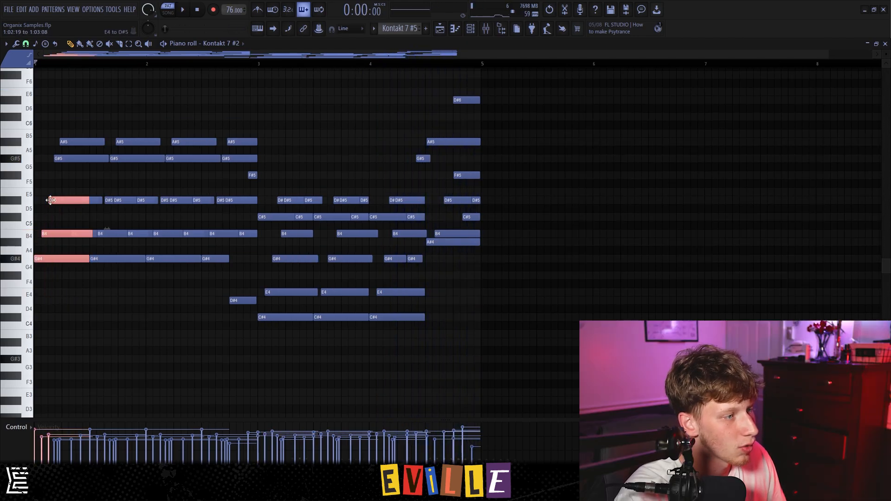
{"action": "left_click_drag", "start_coordinate": [50, 200], "coordinate": [276, 191]}
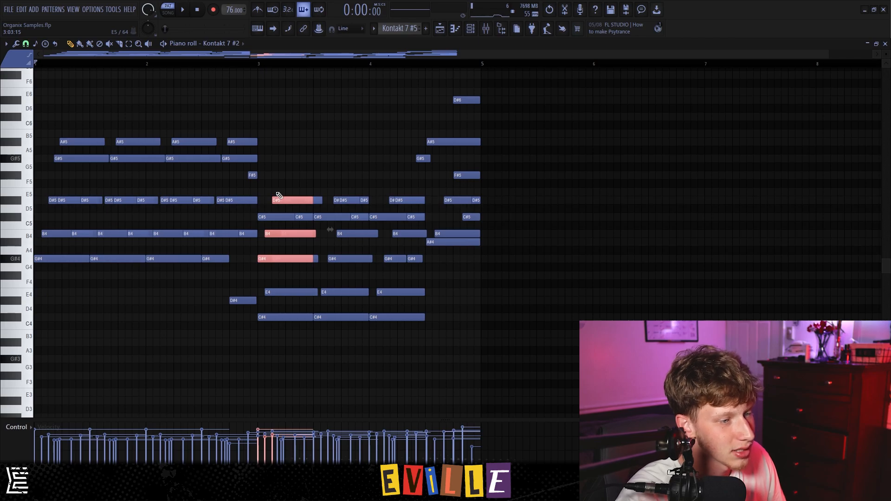
{"action": "key", "text": "shift+Down"}
{"action": "key", "text": "shift+Down"}
{"action": "key", "text": "shift+Down"}
{"action": "key", "text": "shift+Down"}
{"action": "key", "text": "shift+Down"}
{"action": "key", "text": "shift+Down"}
{"action": "key", "text": "shift+Down"}
{"action": "key", "text": "ctrl+d"}
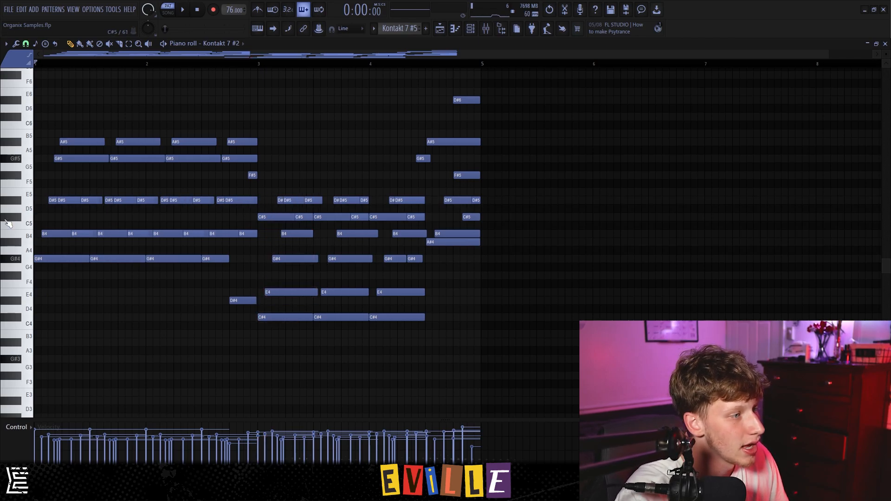
Select the closing group of notes in the second half of bar 4 to examine them
{"action": "scroll", "coordinate": [48, 230], "scroll_direction": "up", "scroll_amount": 2}
{"action": "left_click_drag", "start_coordinate": [53, 228], "coordinate": [390, 99]}
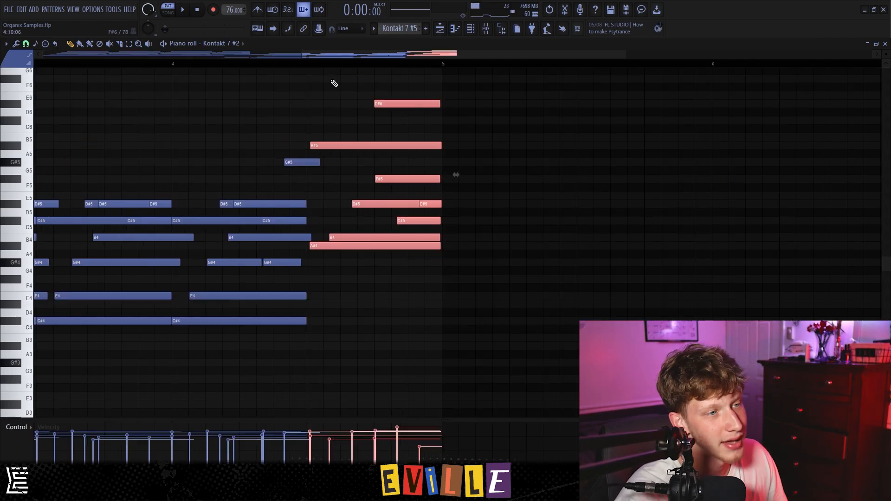
{"action": "left_click_drag", "start_coordinate": [334, 77], "coordinate": [439, 263]}
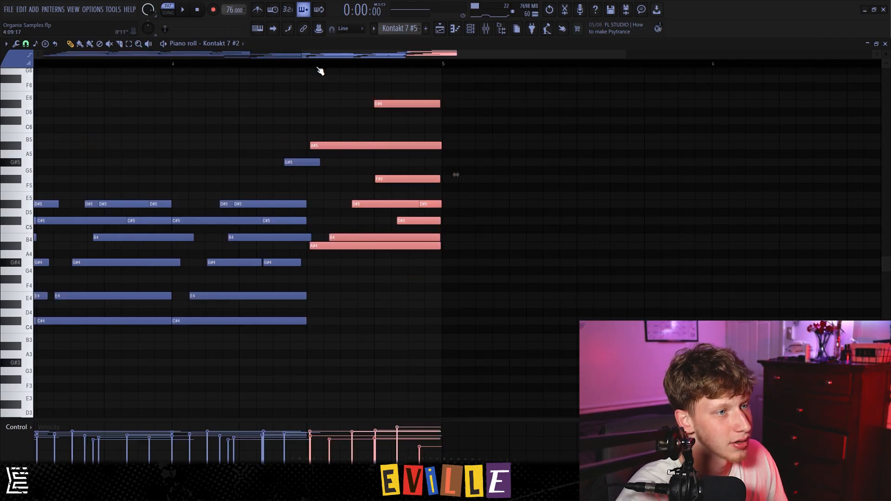
{"action": "left_click_drag", "start_coordinate": [314, 74], "coordinate": [450, 287]}
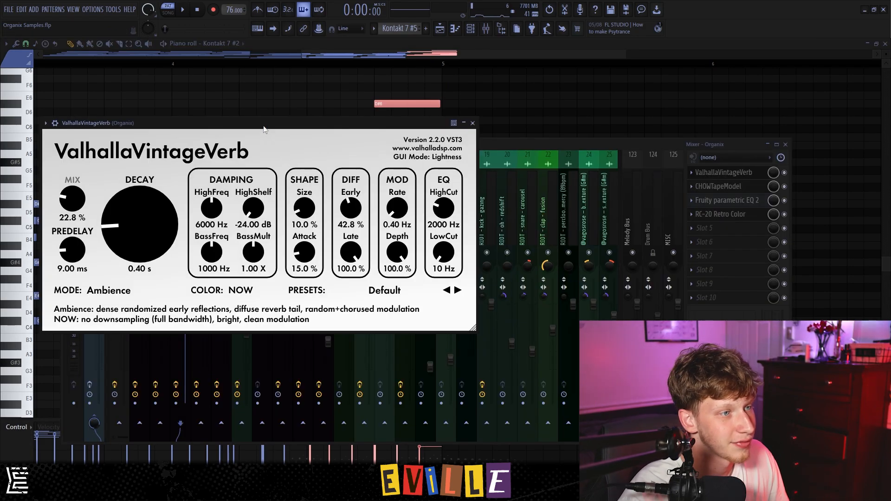
Review the melody track's effects: ValhallaVintageVerb, CHOWTapeModel, Fruity parametric EQ 2 and RC-20 Retro Color
{"action": "left_click_drag", "start_coordinate": [264, 130], "coordinate": [395, 113]}
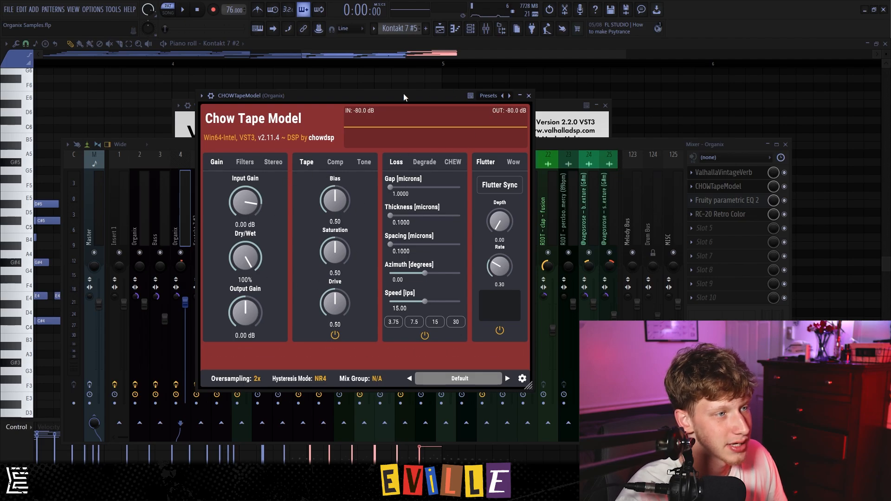
{"action": "left_click", "coordinate": [529, 96]}
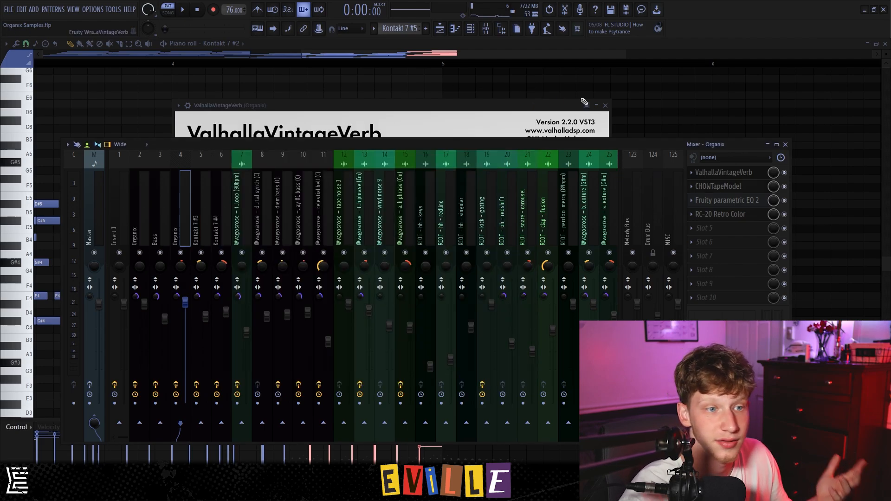
{"action": "left_click", "coordinate": [726, 200]}
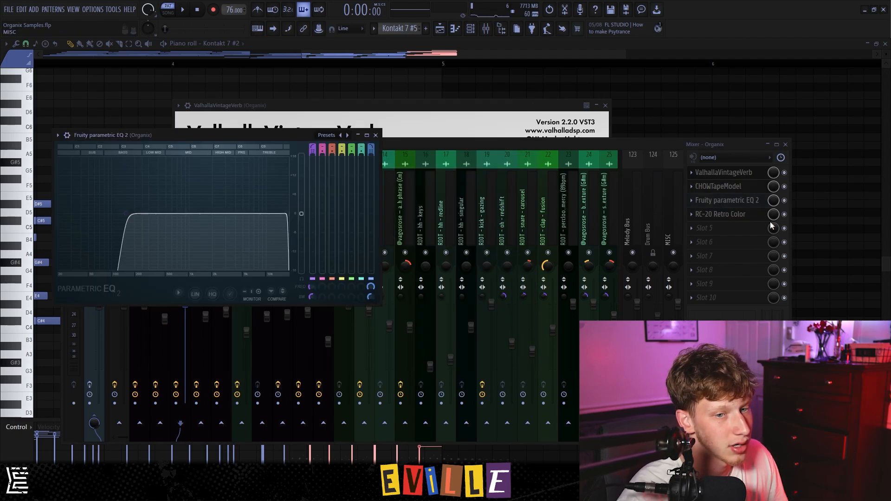
{"action": "left_click", "coordinate": [755, 216]}
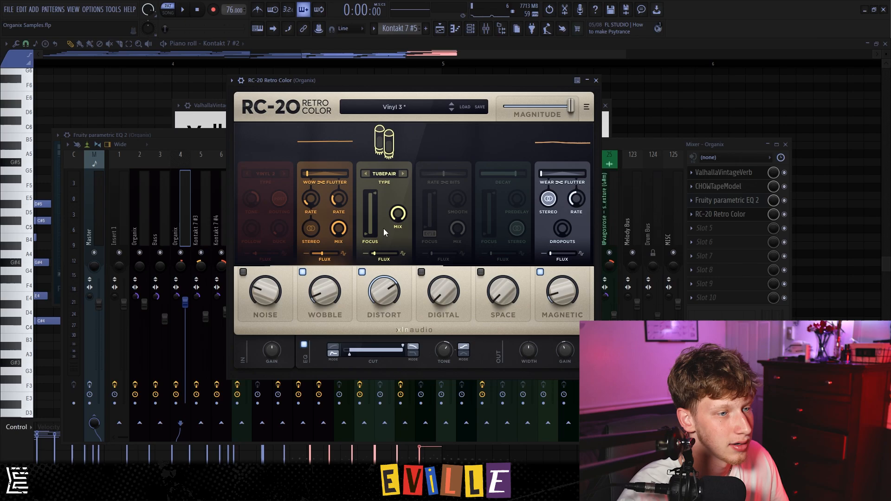
Deselect the bass notes and play the Kontakt 7 #6 bass pattern
{"action": "left_click_drag", "start_coordinate": [478, 334], "coordinate": [439, 310]}
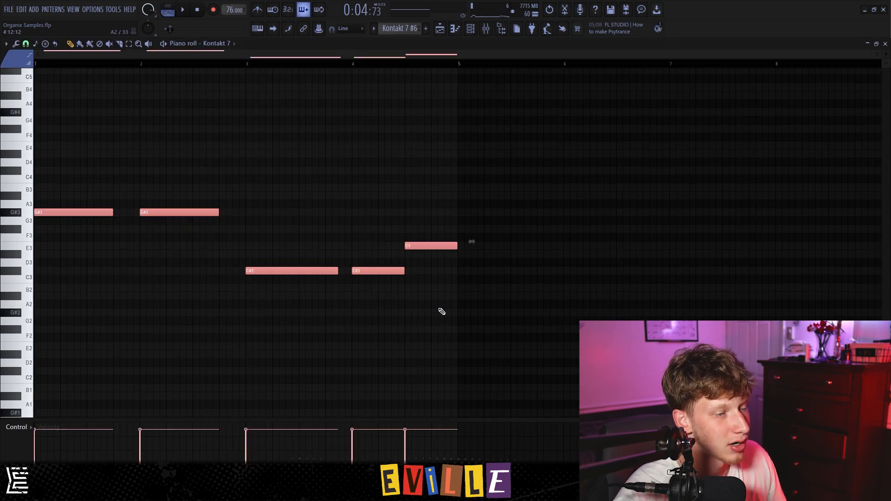
{"action": "left_click", "coordinate": [327, 262], "text": "ctrl"}
{"action": "key", "text": "space"}
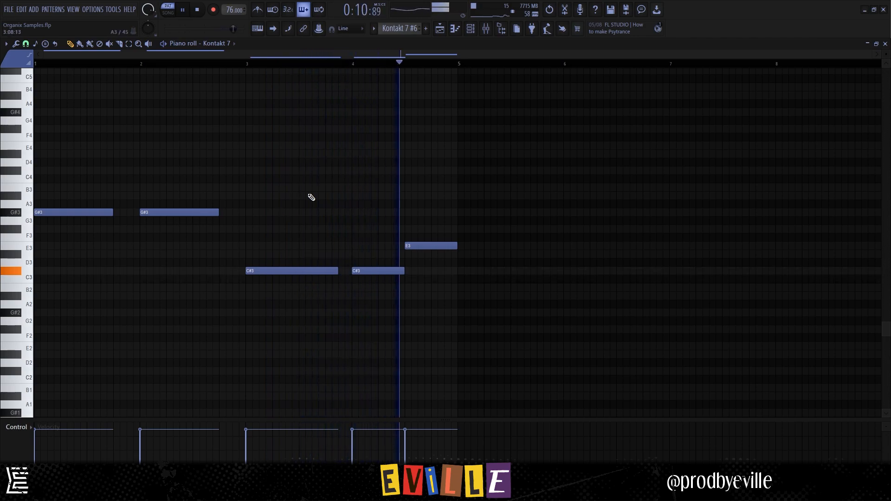
{"action": "left_click_drag", "start_coordinate": [468, 369], "coordinate": [284, 243]}
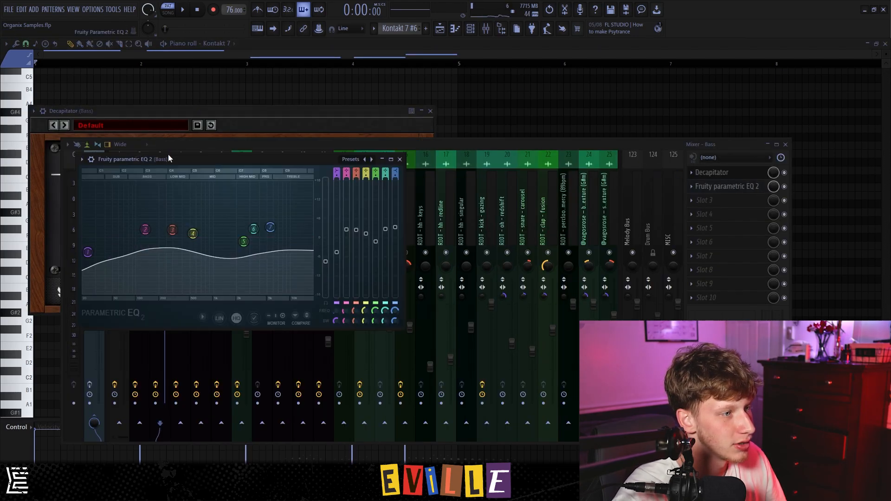
Play the bass through its Fruity parametric EQ 2 and toggle the EQ's bypass to compare the sound
{"action": "left_click_drag", "start_coordinate": [169, 158], "coordinate": [255, 102]}
{"action": "left_click", "coordinate": [182, 10]}
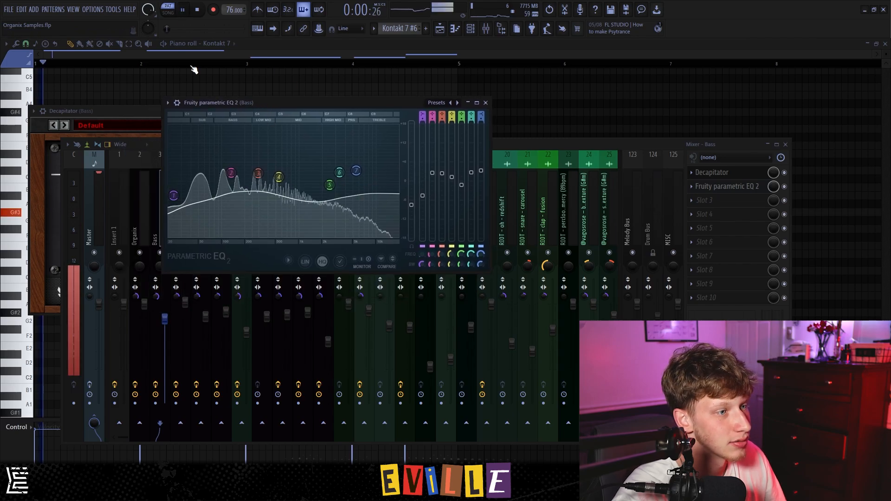
{"action": "left_click", "coordinate": [785, 187]}
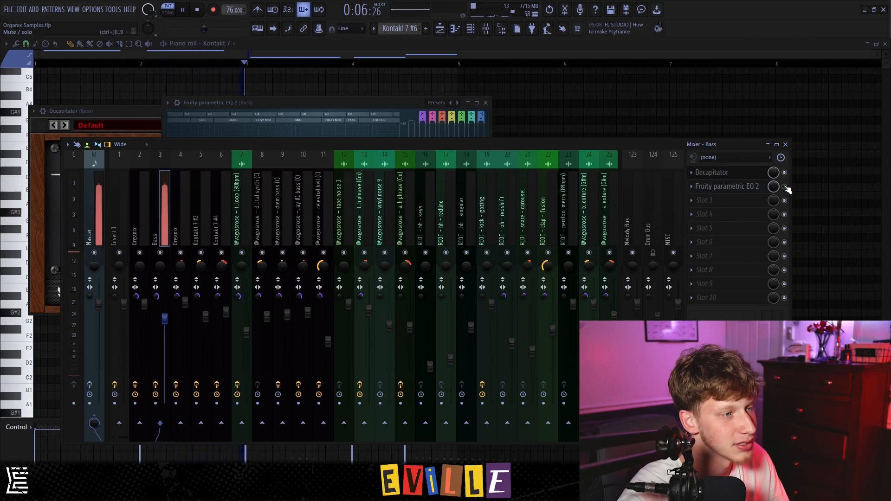
{"action": "key", "text": "space"}
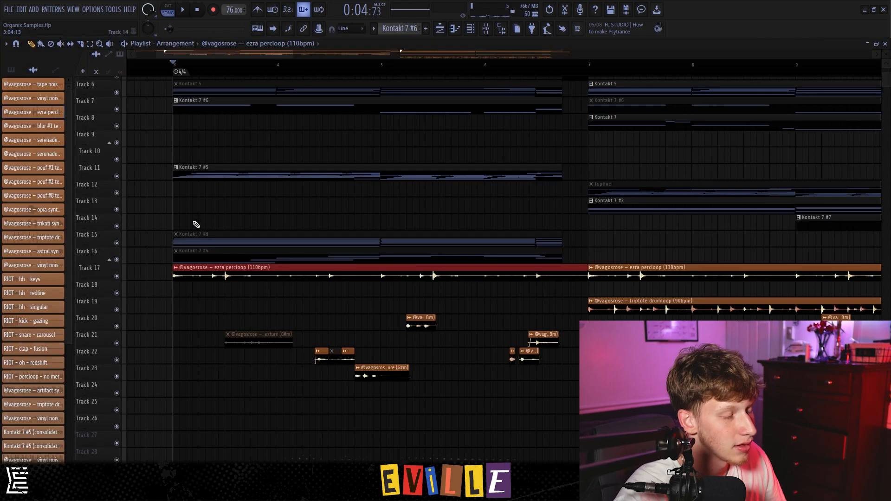
Select the ezra percloop and the texture clips of the first section, and play the section
{"action": "left_click_drag", "start_coordinate": [159, 265], "coordinate": [579, 408]}
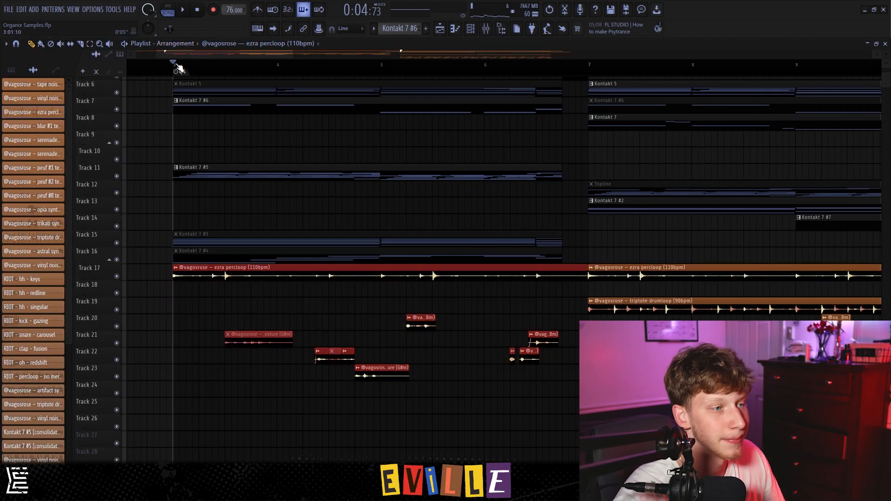
{"action": "key", "text": "space"}
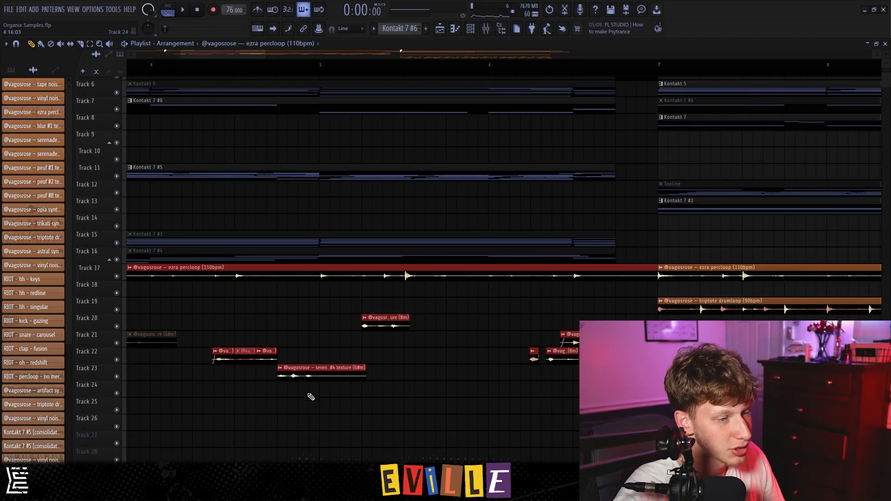
Check the mixer track of the peuf #2 texture clip, and return to the playlist
{"action": "left_click_drag", "start_coordinate": [224, 407], "coordinate": [628, 314]}
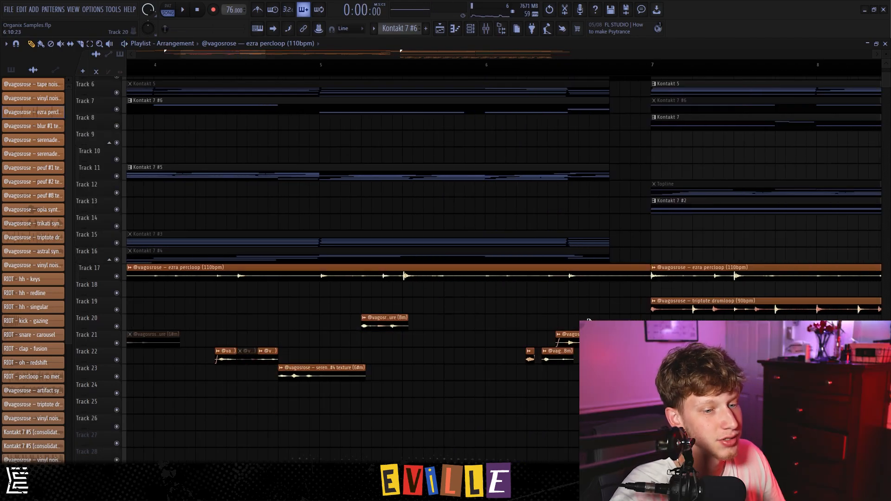
{"action": "key", "text": "F9"}
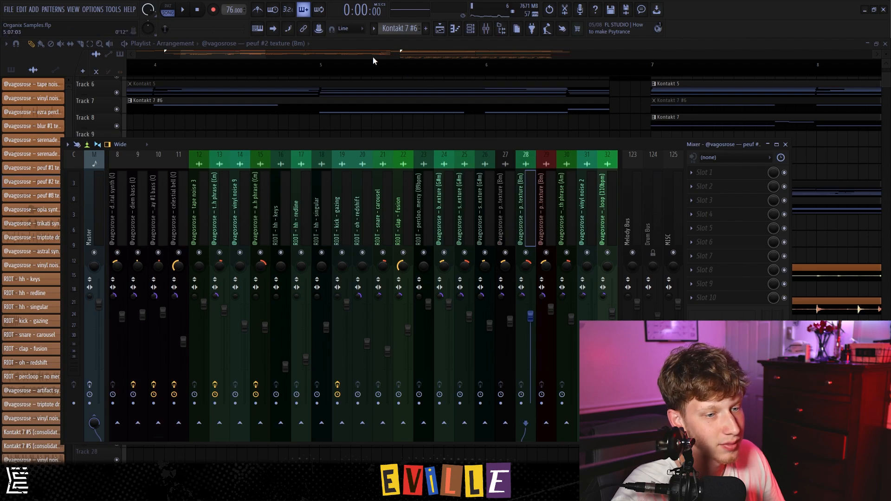
{"action": "key", "text": "F9"}
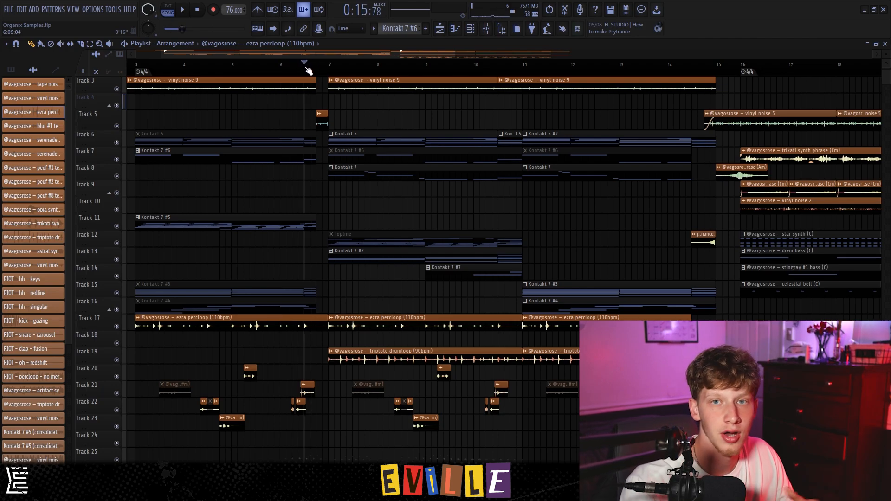
Play the transition into bar 7 around the tape noise 3 clip
{"action": "scroll", "coordinate": [314, 171], "scroll_direction": "up", "scroll_amount": 8}
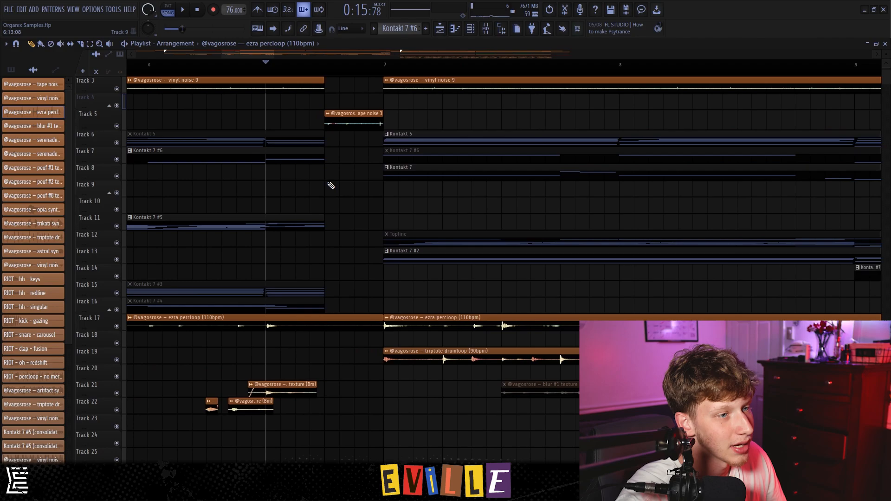
{"action": "left_click_drag", "start_coordinate": [331, 140], "coordinate": [387, 284]}
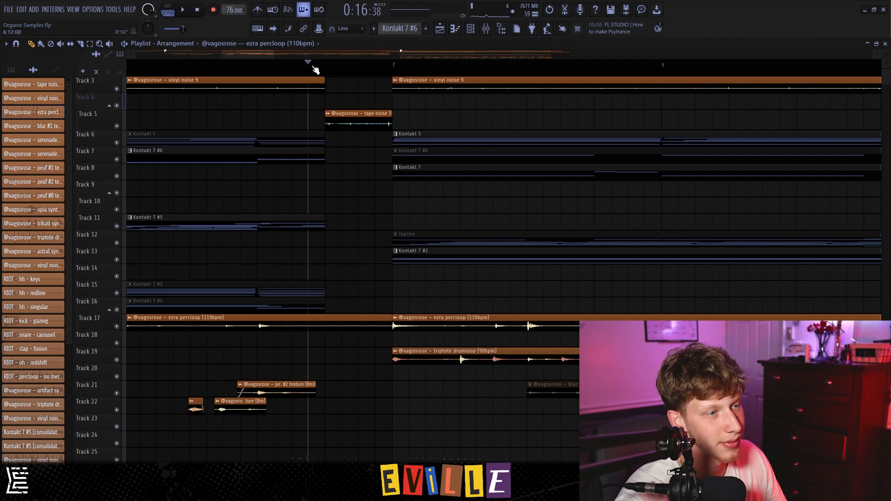
{"action": "scroll", "coordinate": [314, 232], "scroll_direction": "down", "scroll_amount": 3}
{"action": "key", "text": "space"}
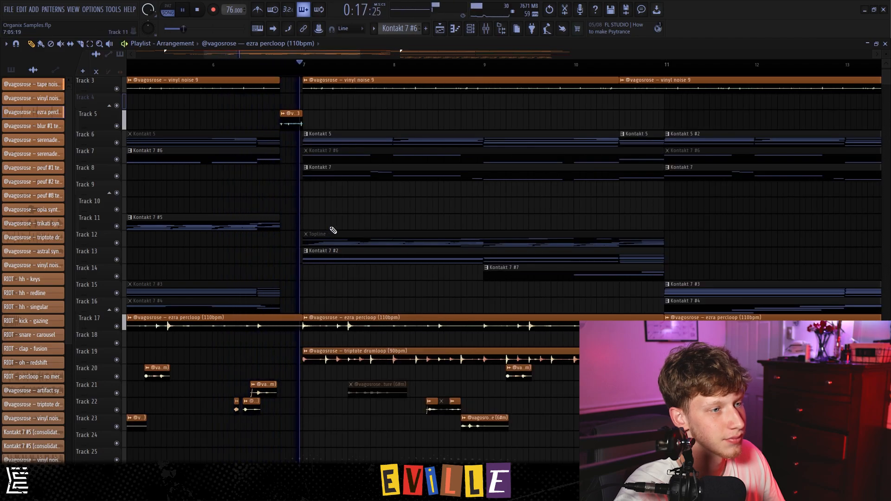
{"action": "key", "text": "space"}
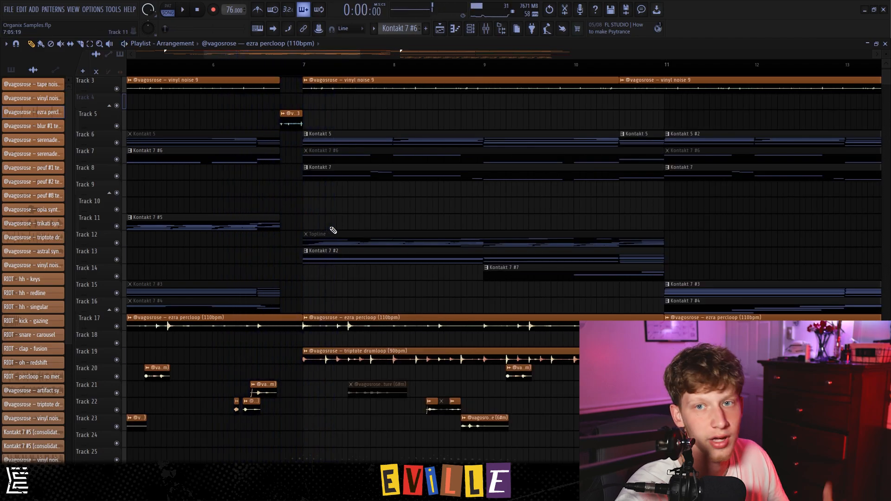
Mark the playlist section from bar 7 to bar 15 and open its Kontakt 5 chord pattern in the piano roll
{"action": "scroll", "coordinate": [284, 169], "scroll_direction": "down", "scroll_amount": 3}
{"action": "left_click_drag", "start_coordinate": [248, 65], "coordinate": [553, 79]}
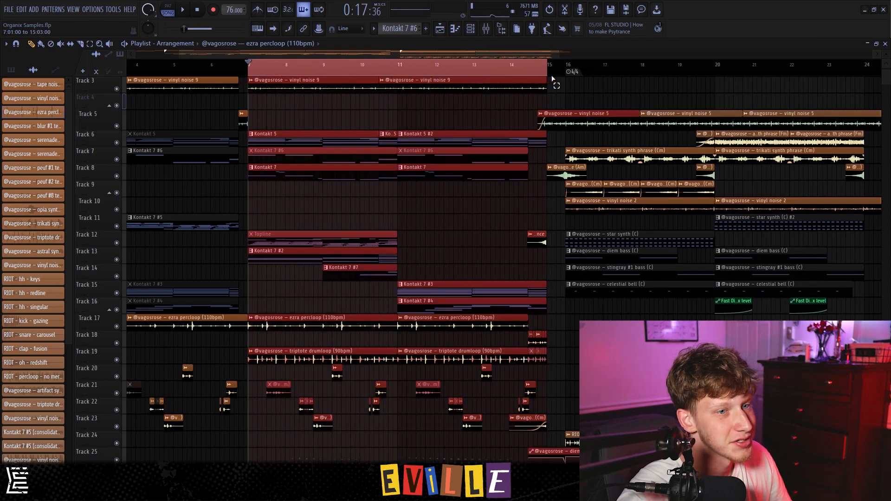
{"action": "left_click", "coordinate": [279, 139]}
{"action": "double_click", "coordinate": [279, 141]}
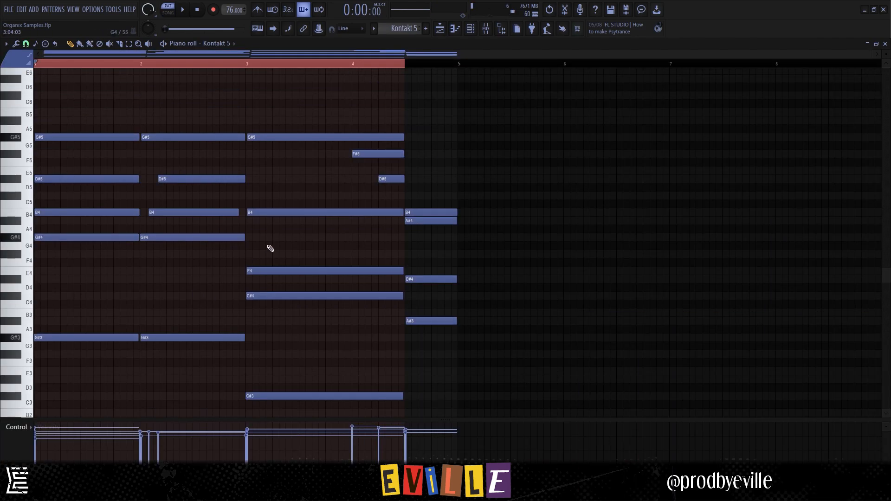
Clear the time selection in the piano roll and play the Kontakt 5 chord pattern through
{"action": "left_click", "coordinate": [271, 249]}
{"action": "key", "text": "space"}
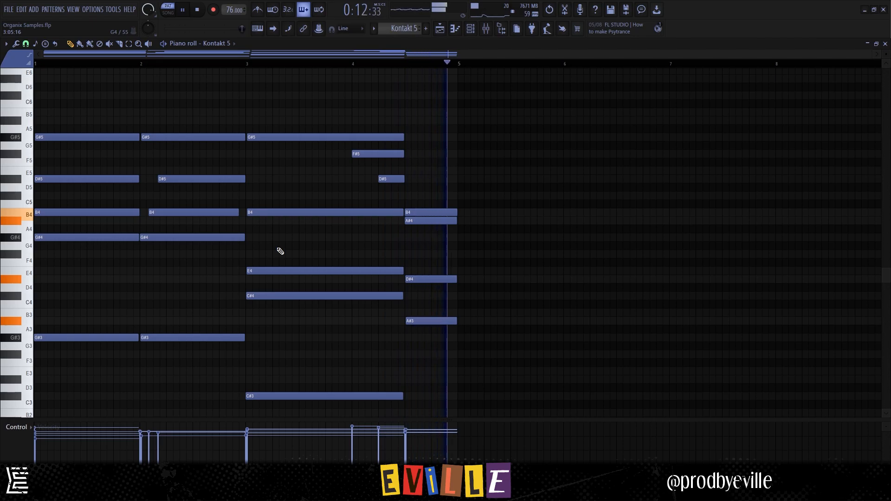
{"action": "key", "text": "space"}
Select the G#4, B4 and D#5 notes of the first chord to examine its voicing
{"action": "left_click_drag", "start_coordinate": [88, 287], "coordinate": [179, 175]}
{"action": "left_click_drag", "start_coordinate": [89, 168], "coordinate": [87, 257]}
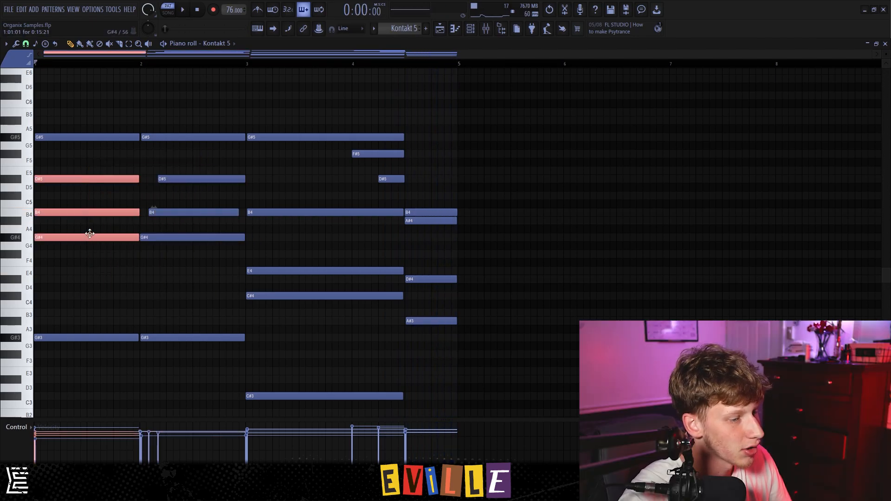
Examine the bar 3 chord's voicing by selecting its notes and shifting them an octave down and back up
{"action": "scroll", "coordinate": [262, 258], "scroll_direction": "down", "scroll_amount": 3}
{"action": "left_click_drag", "start_coordinate": [263, 259], "coordinate": [304, 150]}
{"action": "scroll", "coordinate": [288, 116], "scroll_direction": "up", "scroll_amount": 3}
{"action": "left_click_drag", "start_coordinate": [288, 115], "coordinate": [288, 153]}
{"action": "left_click_drag", "start_coordinate": [271, 92], "coordinate": [291, 350]}
{"action": "left_click_drag", "start_coordinate": [278, 115], "coordinate": [309, 122]}
{"action": "key", "text": "ctrl+Down"}
{"action": "key", "text": "ctrl+Up"}
{"action": "scroll", "coordinate": [352, 160], "scroll_direction": "down", "scroll_amount": 3}
{"action": "left_click_drag", "start_coordinate": [300, 267], "coordinate": [308, 341]}
{"action": "scroll", "coordinate": [317, 271], "scroll_direction": "up", "scroll_amount": 2}
Examine the low root notes under the chords: G#3, C#3 and the final A#3
{"action": "left_click_drag", "start_coordinate": [82, 293], "coordinate": [197, 358]}
{"action": "left_click_drag", "start_coordinate": [284, 351], "coordinate": [367, 394]}
{"action": "left_click", "coordinate": [430, 319], "text": "ctrl"}
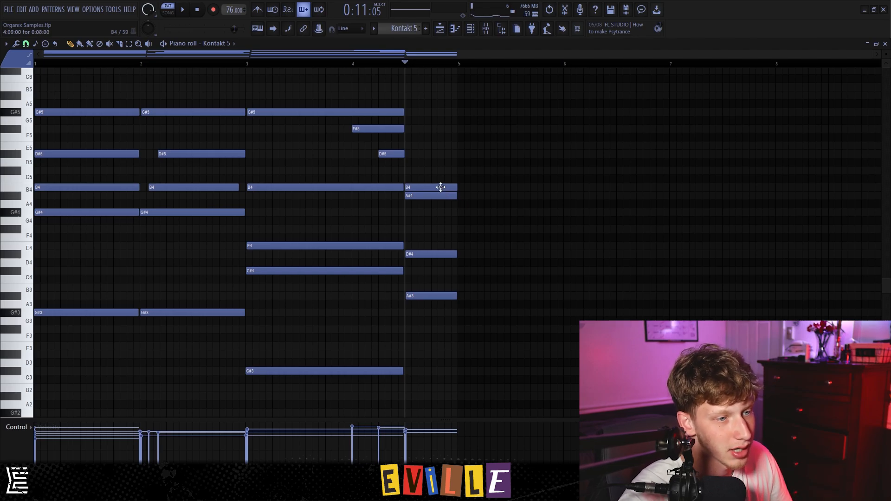
{"action": "scroll", "coordinate": [381, 233], "scroll_direction": "up", "scroll_amount": 2}
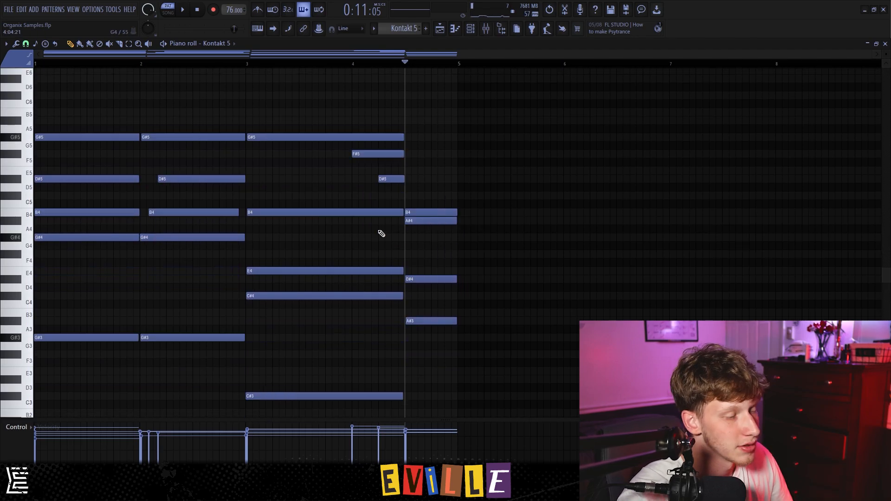
Open the chord instrument's mixer track and inspect its Chorus JUN-6 effect settings
{"action": "left_click", "coordinate": [501, 29]}
{"action": "key", "text": "space"}
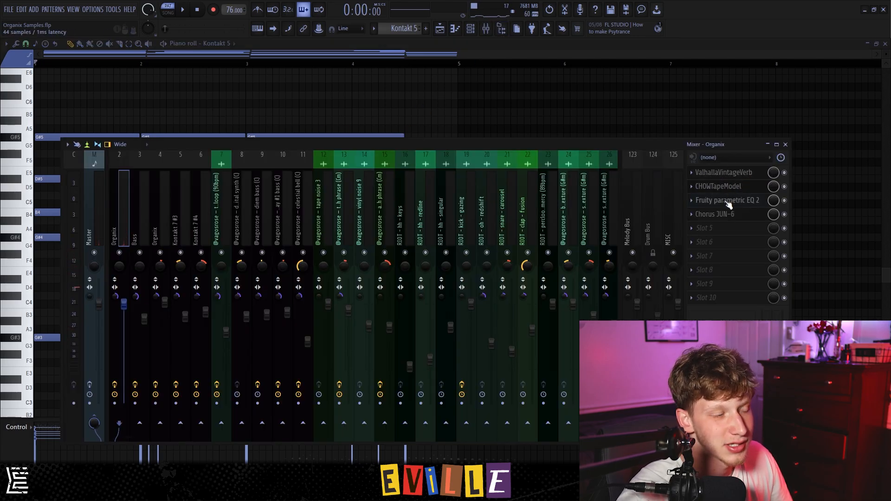
{"action": "left_click", "coordinate": [723, 215]}
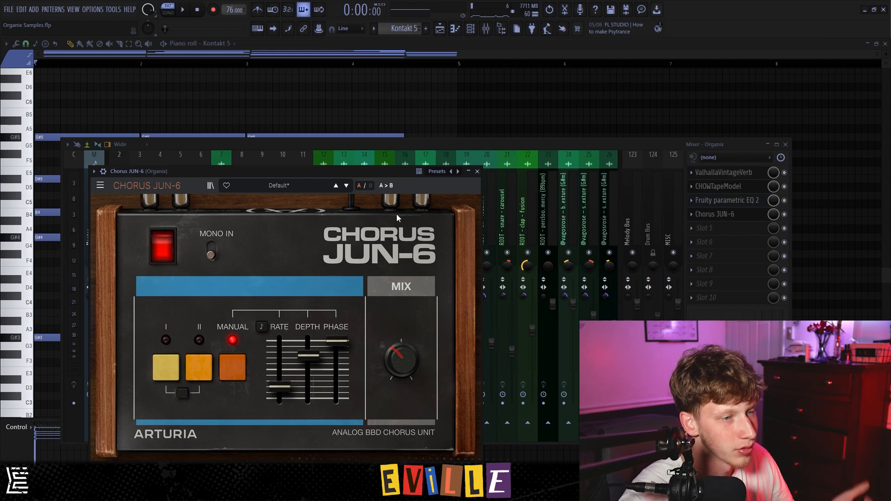
{"action": "mouse_move", "coordinate": [445, 339]}
{"action": "left_mouse_down"}
{"action": "mouse_move", "coordinate": [44, 110]}
{"action": "mouse_move", "coordinate": [165, 197]}
{"action": "mouse_move", "coordinate": [436, 334]}
{"action": "left_mouse_up"}
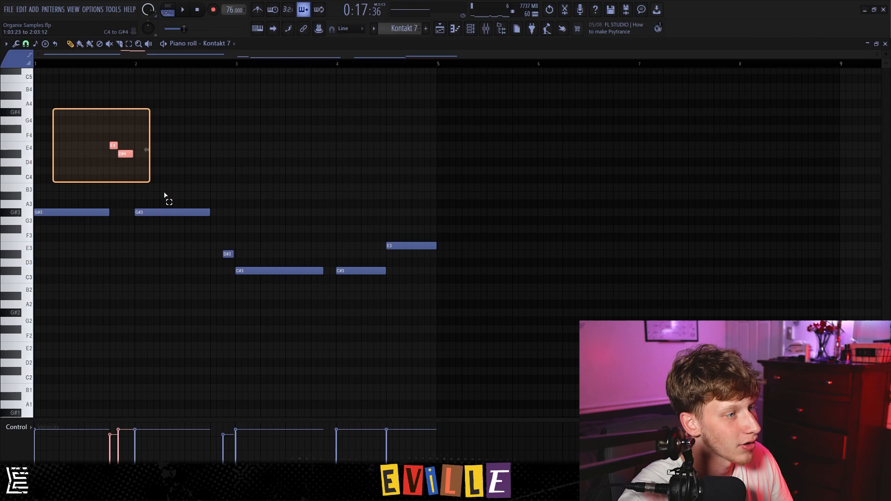
Play the Kontakt 7 bass pattern on its own in pattern mode
{"action": "left_click", "coordinate": [436, 320], "text": "ctrl"}
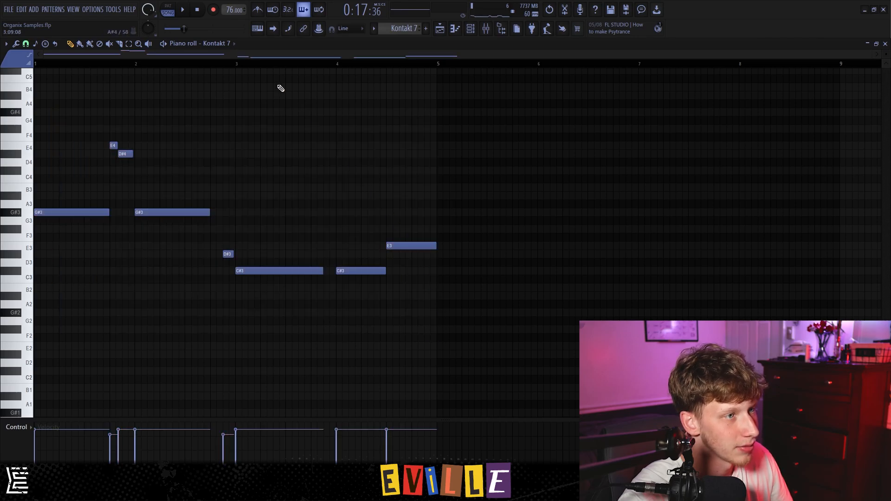
{"action": "left_click", "coordinate": [168, 8]}
{"action": "key", "text": "space"}
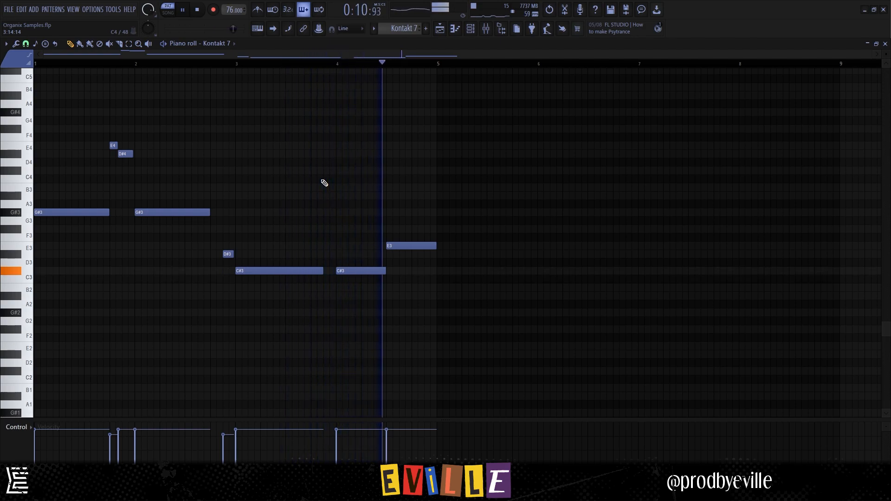
{"action": "key", "text": "space"}
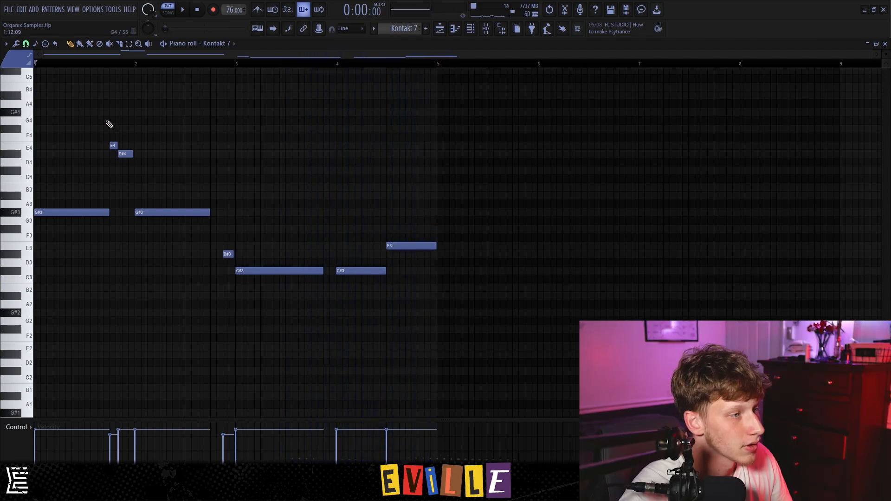
Examine the bass line's short passing notes E4, D#4 and D#3 and view the Bass mixer track's effects
{"action": "left_click_drag", "start_coordinate": [142, 169], "coordinate": [142, 169]}
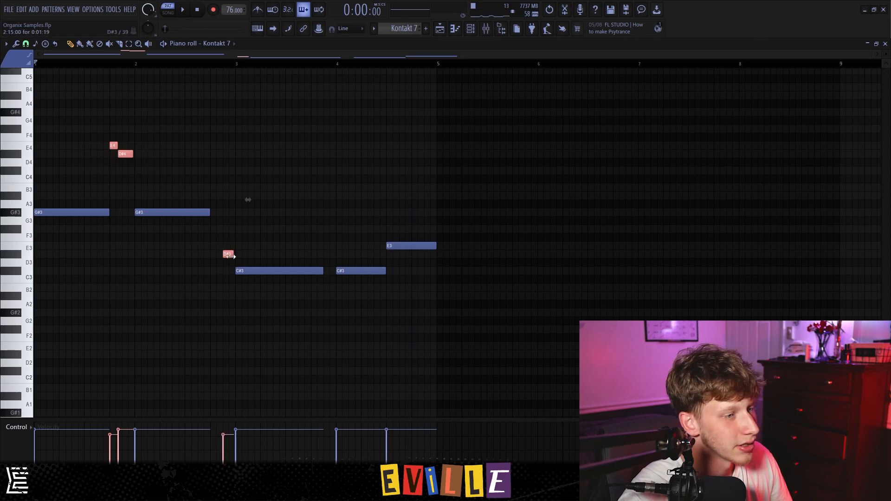
{"action": "left_click_drag", "start_coordinate": [94, 116], "coordinate": [142, 165]}
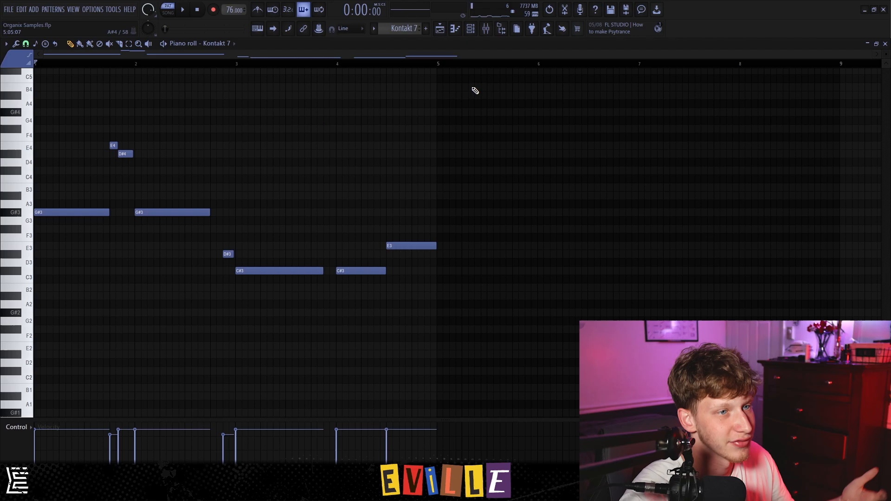
{"action": "left_click", "coordinate": [485, 30]}
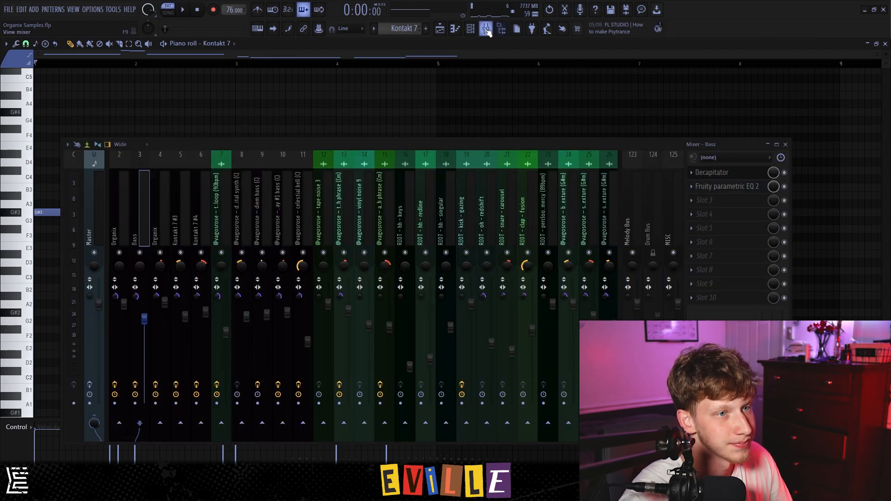
{"action": "left_click", "coordinate": [440, 29]}
Audition the soloed triptote drumloop on Track 19 and highlight the ezra percloop and the percussion and texture clips around it
{"action": "scroll", "coordinate": [340, 297], "scroll_direction": "down", "scroll_amount": 2}
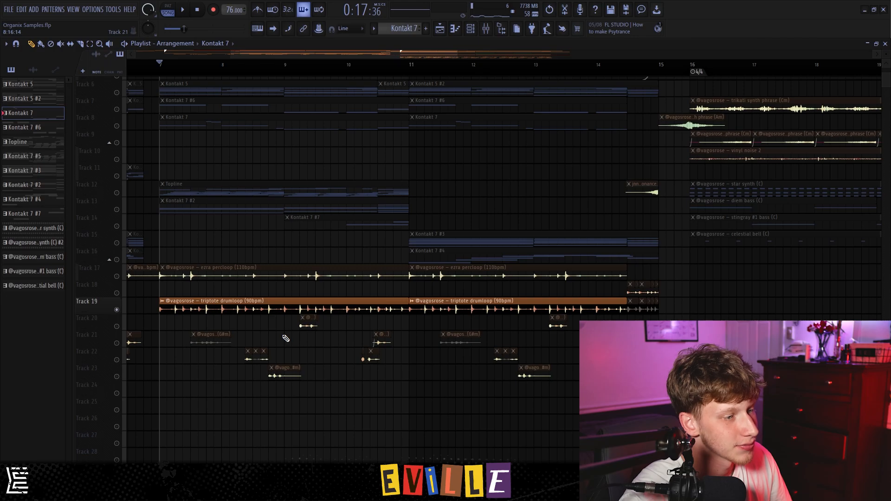
{"action": "key", "text": "space"}
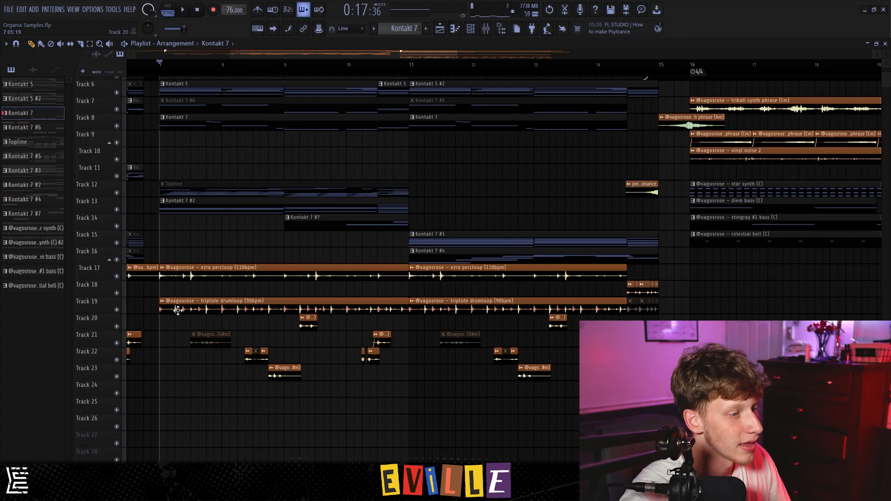
{"action": "left_click_drag", "start_coordinate": [186, 290], "coordinate": [316, 261]}
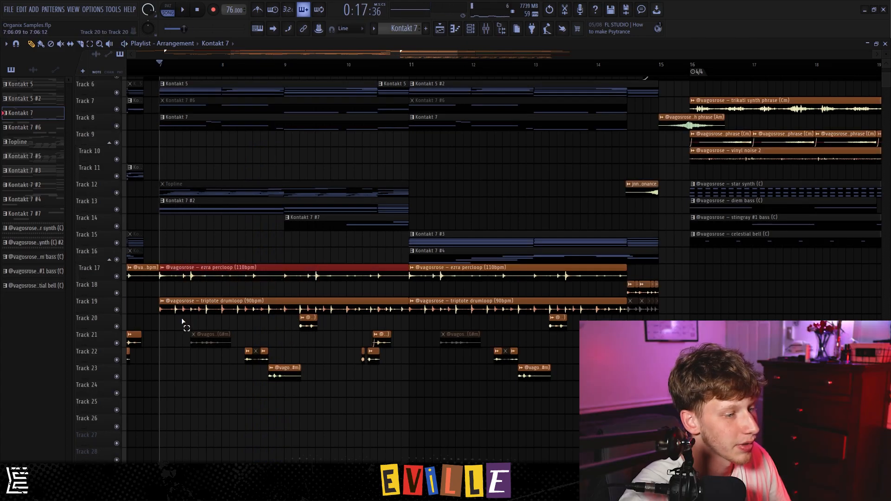
{"action": "left_click_drag", "start_coordinate": [182, 319], "coordinate": [403, 394]}
{"action": "left_click", "coordinate": [405, 393]}
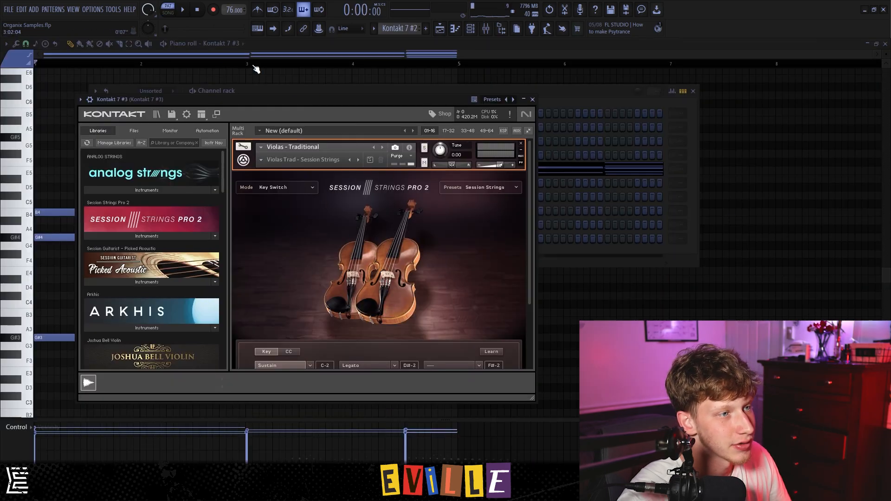
Examine the Kontakt 7 #3 string chords in the piano roll by selecting their notes and playing the pattern
{"action": "left_click", "coordinate": [246, 59]}
{"action": "left_click_drag", "start_coordinate": [127, 158], "coordinate": [474, 371]}
{"action": "left_click_drag", "start_coordinate": [492, 415], "coordinate": [100, 76]}
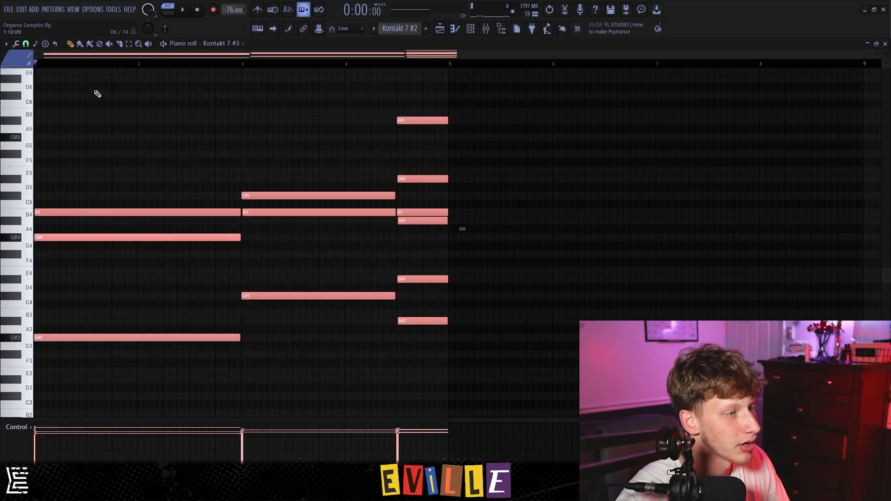
{"action": "left_click_drag", "start_coordinate": [61, 133], "coordinate": [139, 195]}
{"action": "left_click_drag", "start_coordinate": [242, 91], "coordinate": [323, 188]}
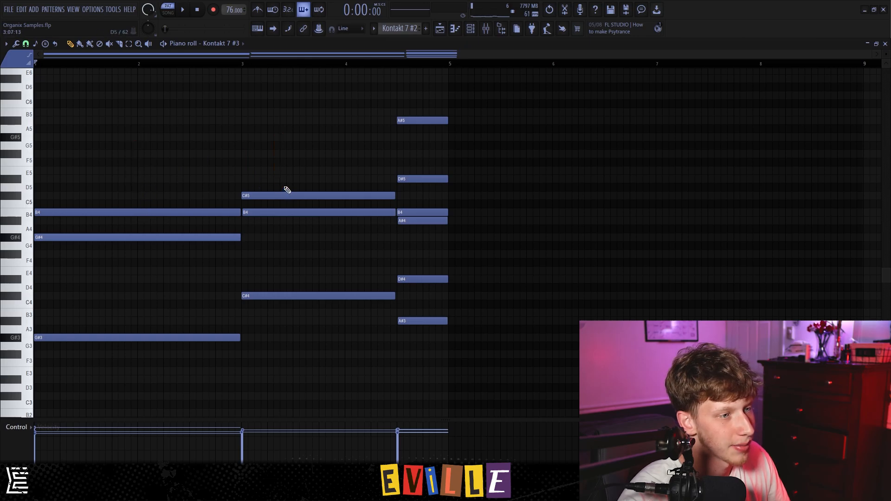
{"action": "key", "text": "space"}
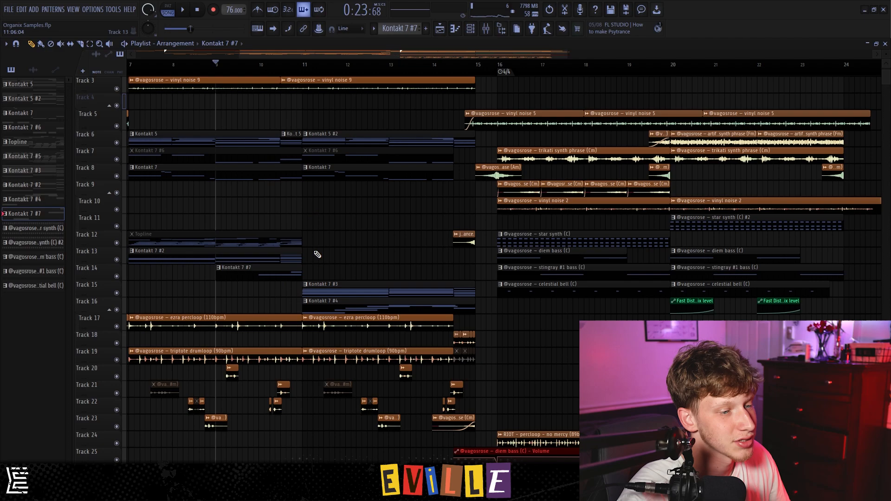
Open the Kontakt 7 #4 pattern on Track 16 from the arrangement and play its melody alone
{"action": "key", "text": "space"}
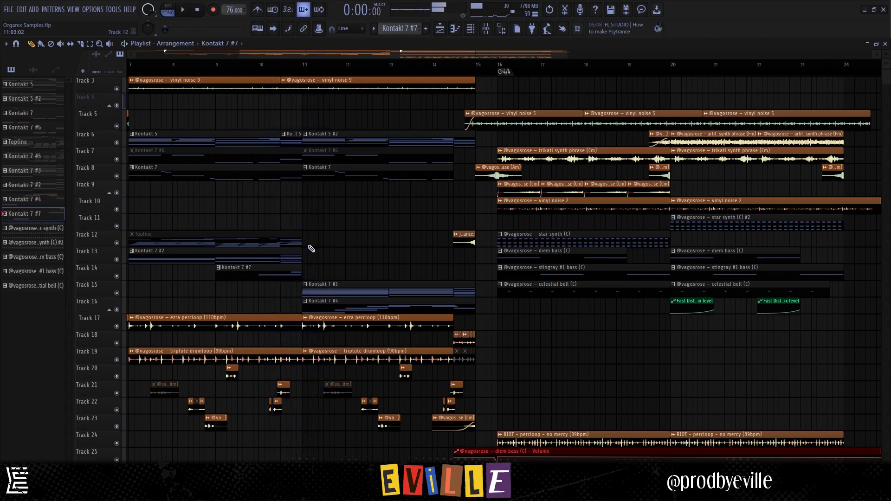
{"action": "left_click_drag", "start_coordinate": [315, 110], "coordinate": [326, 268]}
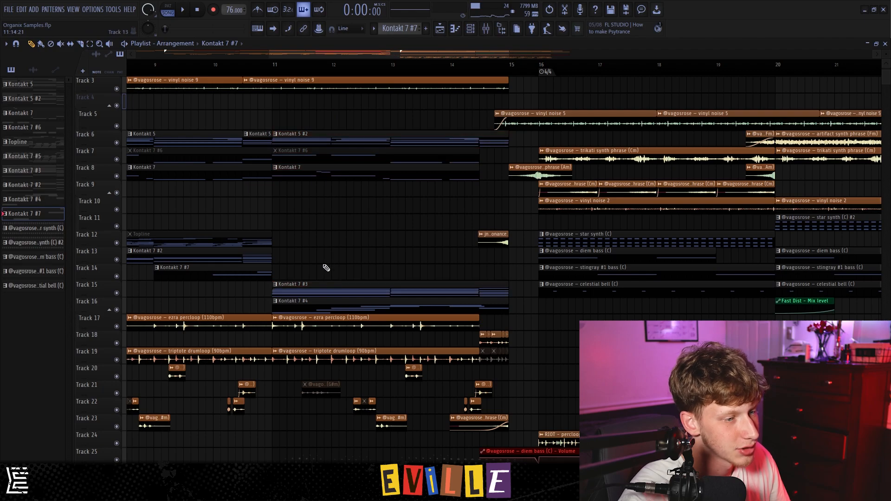
{"action": "double_click", "coordinate": [312, 303]}
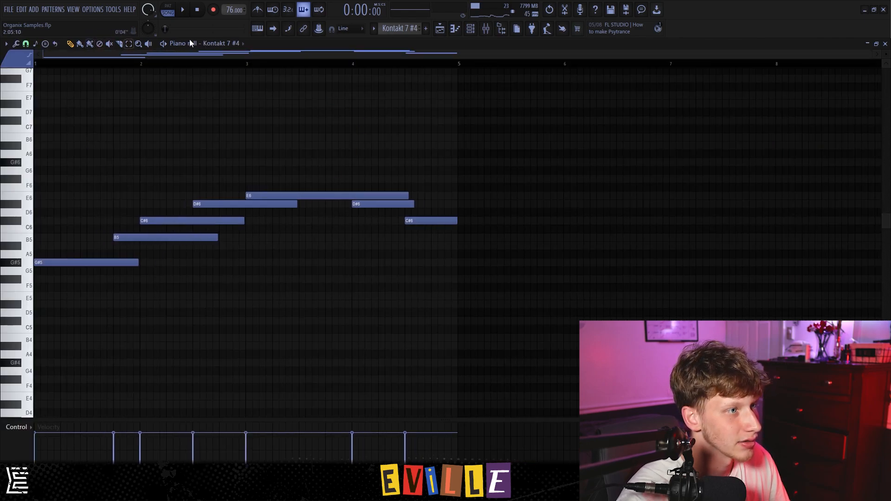
{"action": "key", "text": "space"}
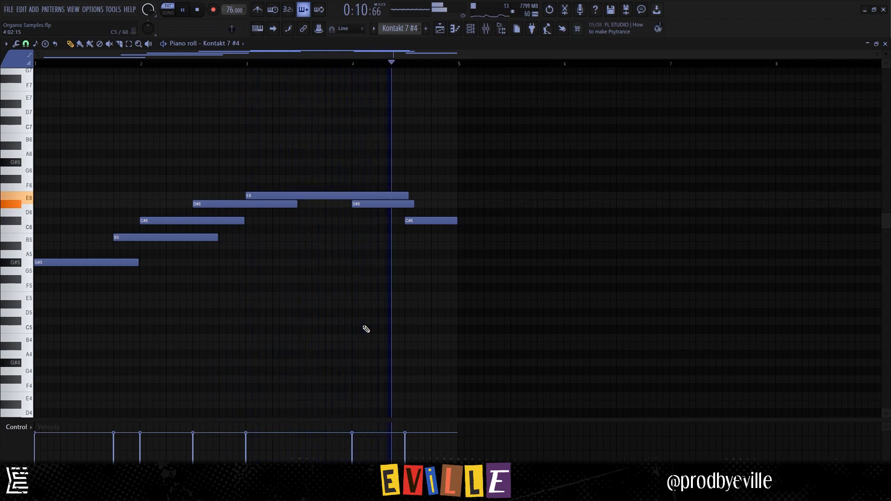
{"action": "key", "text": "space"}
Select the rising notes and the closing notes of the Kontakt 7 #4 melody to examine its contour
{"action": "left_click_drag", "start_coordinate": [70, 351], "coordinate": [308, 150]}
{"action": "left_click_drag", "start_coordinate": [334, 201], "coordinate": [472, 265]}
{"action": "key", "text": "ctrl+d"}
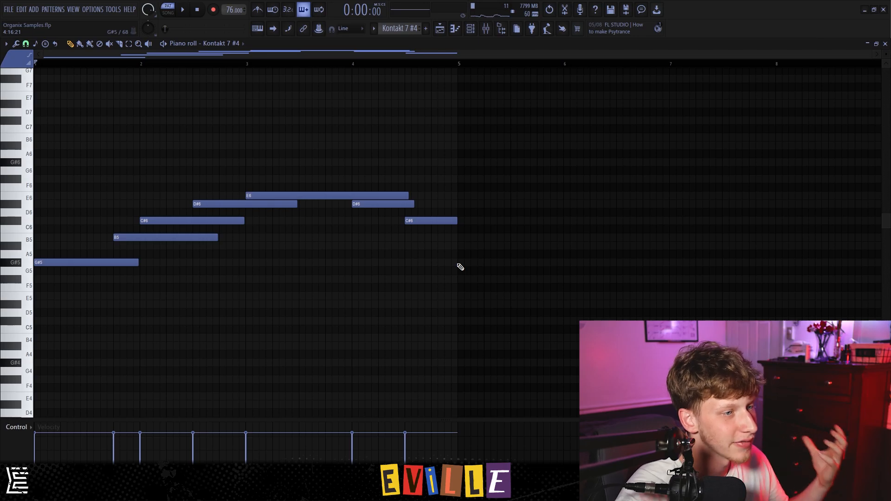
Examine the upper notes stacked on the Kontakt 7 #3 string chords
{"action": "scroll", "coordinate": [403, 29], "scroll_direction": "up", "scroll_amount": 1}
{"action": "scroll", "coordinate": [246, 239], "scroll_direction": "down", "scroll_amount": 3}
{"action": "scroll", "coordinate": [226, 195], "scroll_direction": "up", "scroll_amount": 1}
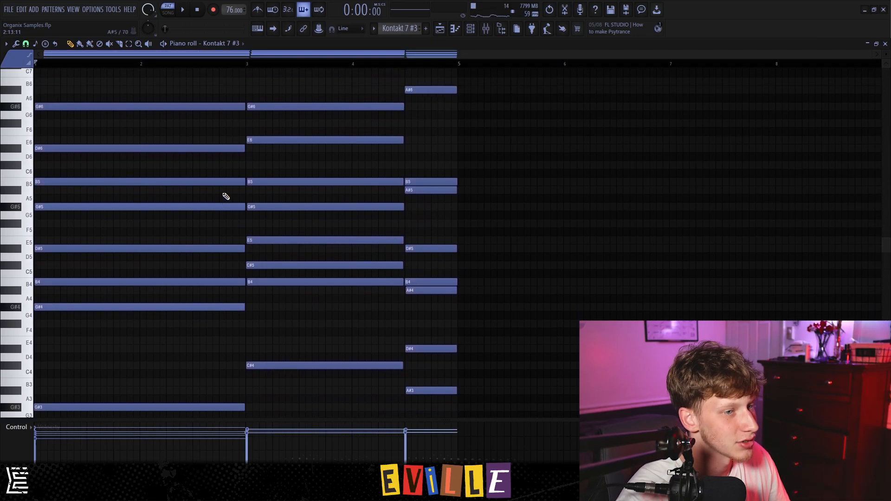
{"action": "left_click_drag", "start_coordinate": [145, 79], "coordinate": [134, 223]}
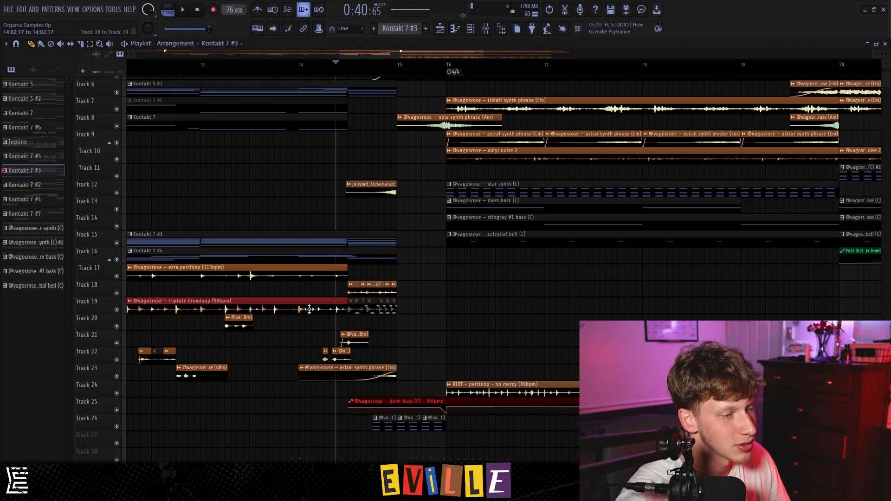
Solo Track 18 and play its percussion clips leading up to bar 15
{"action": "scroll", "coordinate": [309, 309], "scroll_direction": "up", "scroll_amount": 3}
{"action": "left_click", "coordinate": [116, 293], "text": "ctrl"}
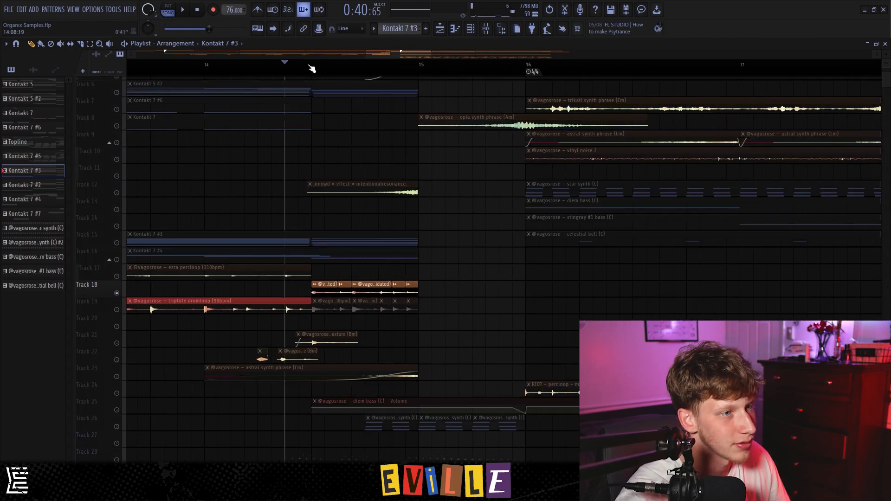
{"action": "key", "text": "space"}
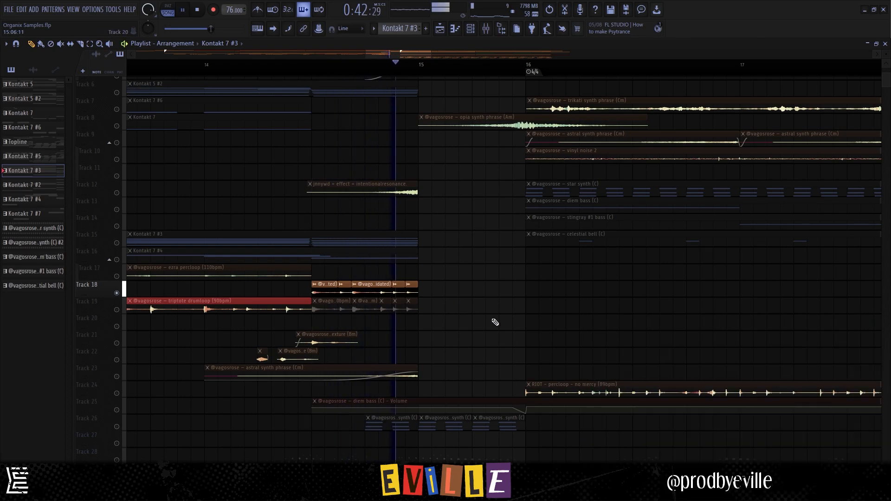
{"action": "key", "text": "space"}
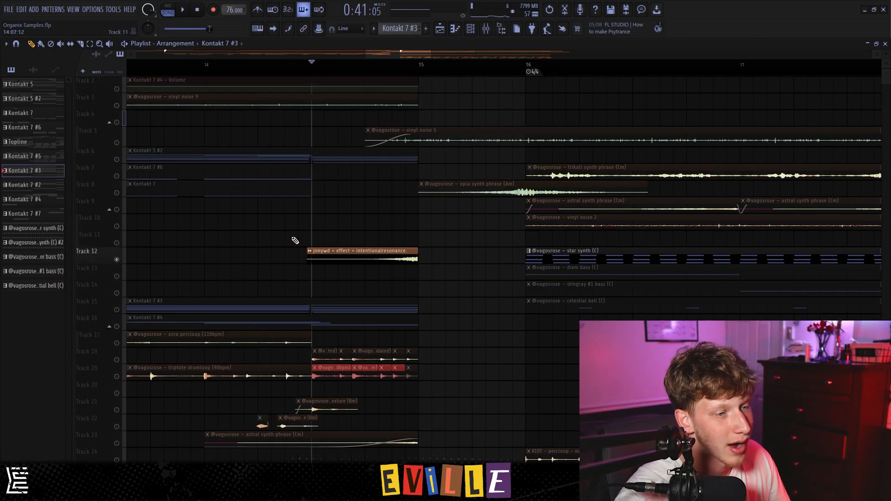
Highlight the transition layers: the intentionalresonance effect on Track 12 and the vinyl noise 5 clip on Track 5
{"action": "left_click_drag", "start_coordinate": [295, 240], "coordinate": [445, 274]}
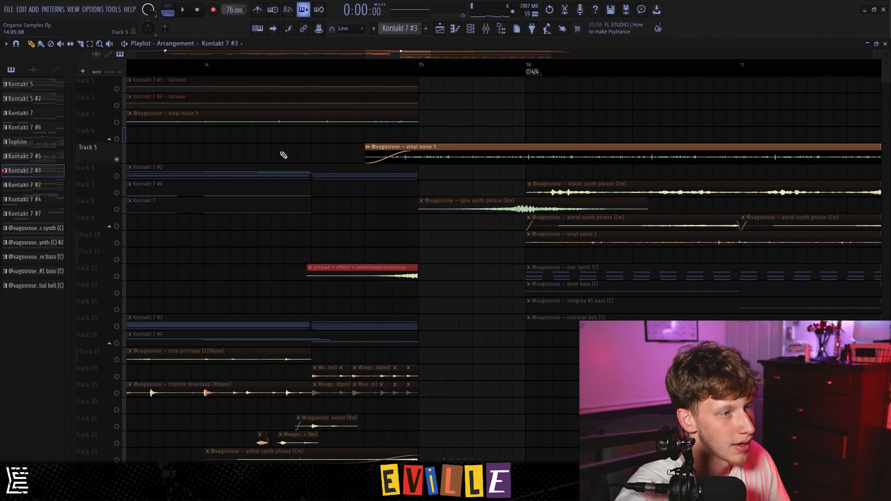
{"action": "left_click_drag", "start_coordinate": [301, 154], "coordinate": [530, 152]}
{"action": "scroll", "coordinate": [493, 160], "scroll_direction": "down", "scroll_amount": 4}
{"action": "left_click_drag", "start_coordinate": [172, 238], "coordinate": [426, 249]}
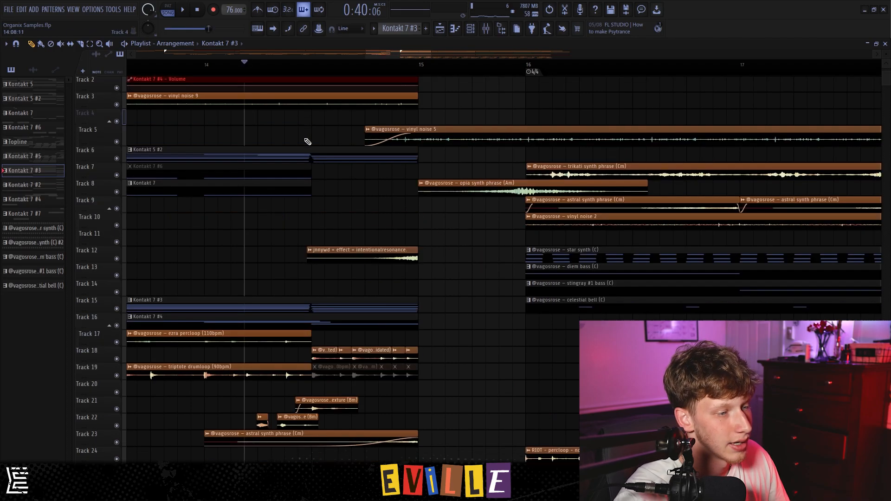
Play the full transition from bar 14 with all tracks unsoloed
{"action": "scroll", "coordinate": [309, 140], "scroll_direction": "down", "scroll_amount": 1}
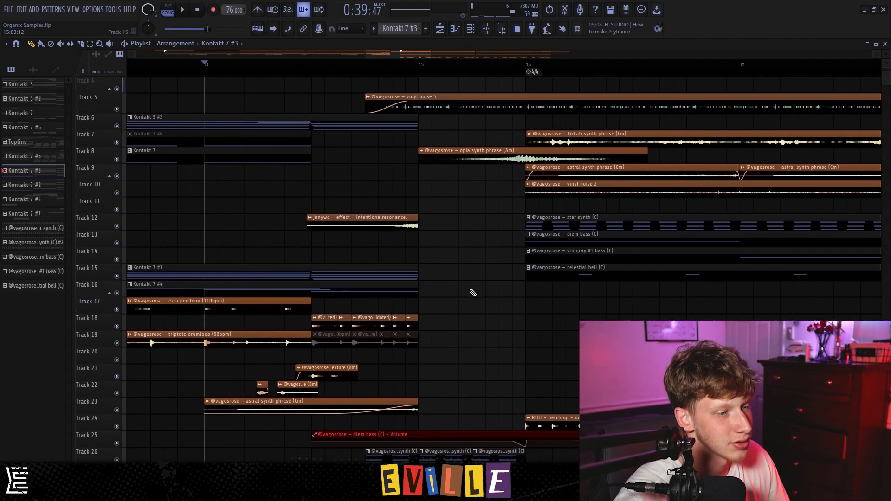
{"action": "key", "text": "space"}
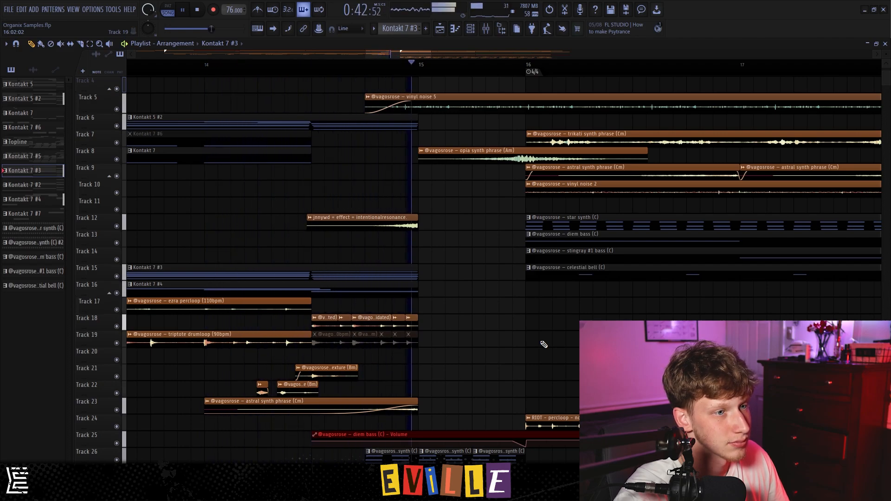
{"action": "key", "text": "space"}
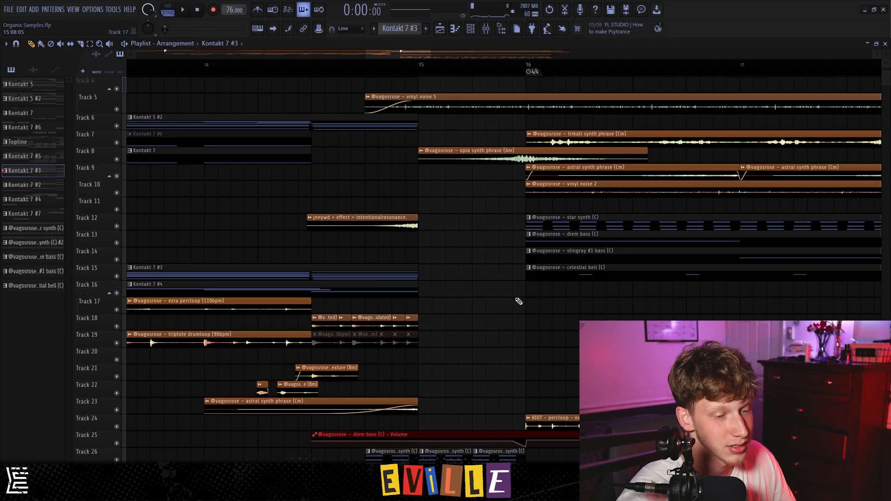
Highlight the opia synth phrase on Track 8 and the vinyl noise 5 clip on Track 5 that bridge bar 15
{"action": "left_click_drag", "start_coordinate": [386, 160], "coordinate": [445, 157]}
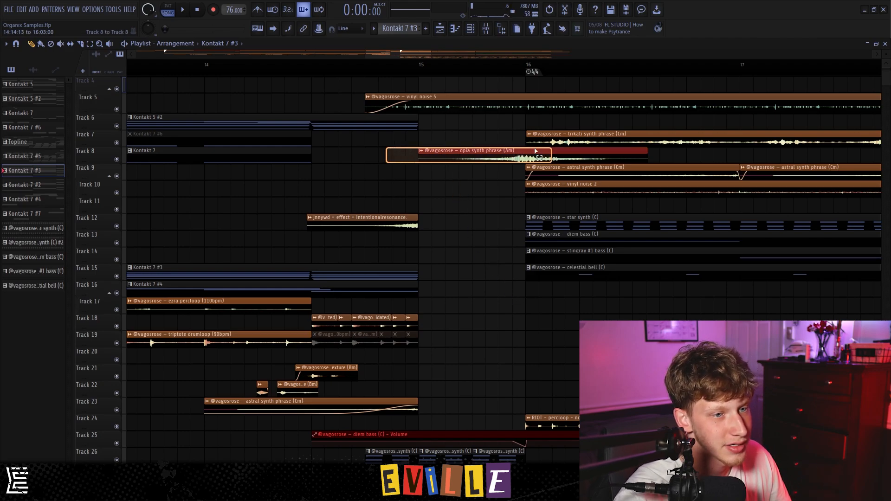
{"action": "scroll", "coordinate": [465, 134], "scroll_direction": "up", "scroll_amount": 3}
{"action": "left_click_drag", "start_coordinate": [464, 119], "coordinate": [469, 186]}
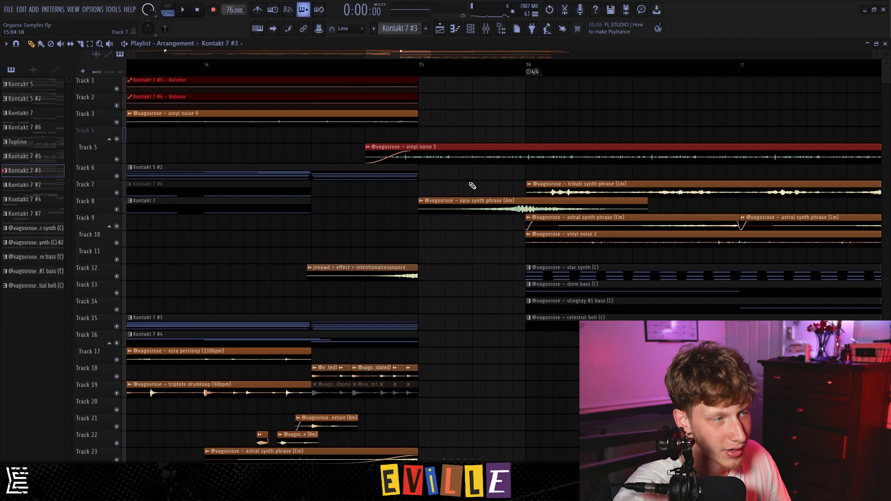
{"action": "left_click", "coordinate": [470, 182], "text": "ctrl"}
{"action": "scroll", "coordinate": [507, 216], "scroll_direction": "down", "scroll_amount": 4}
{"action": "scroll", "coordinate": [508, 215], "scroll_direction": "up", "scroll_amount": 3}
{"action": "scroll", "coordinate": [507, 215], "scroll_direction": "right", "scroll_amount": 2}
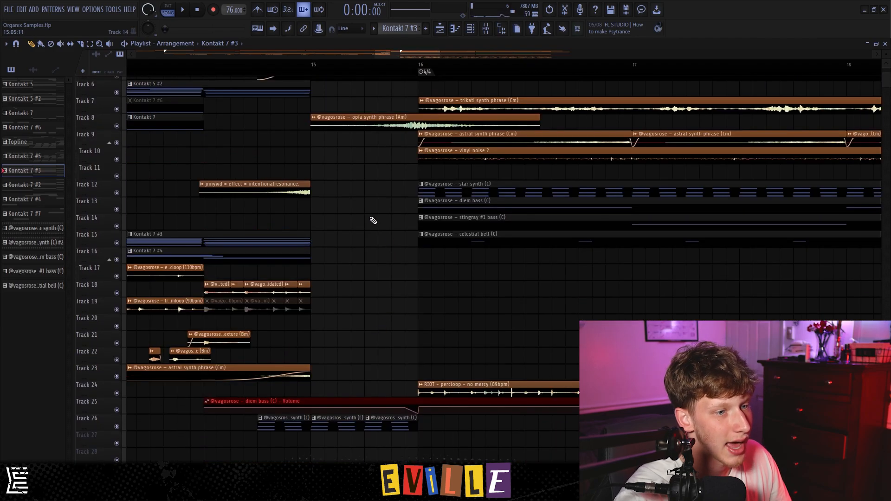
Examine the gap between bars 15 and 16 and play the build-up with the three synth clips on Track 26
{"action": "left_click_drag", "start_coordinate": [361, 213], "coordinate": [437, 181]}
{"action": "left_click", "coordinate": [486, 192], "text": "ctrl"}
{"action": "scroll", "coordinate": [478, 260], "scroll_direction": "down", "scroll_amount": 2}
{"action": "left_click_drag", "start_coordinate": [460, 357], "coordinate": [228, 345]}
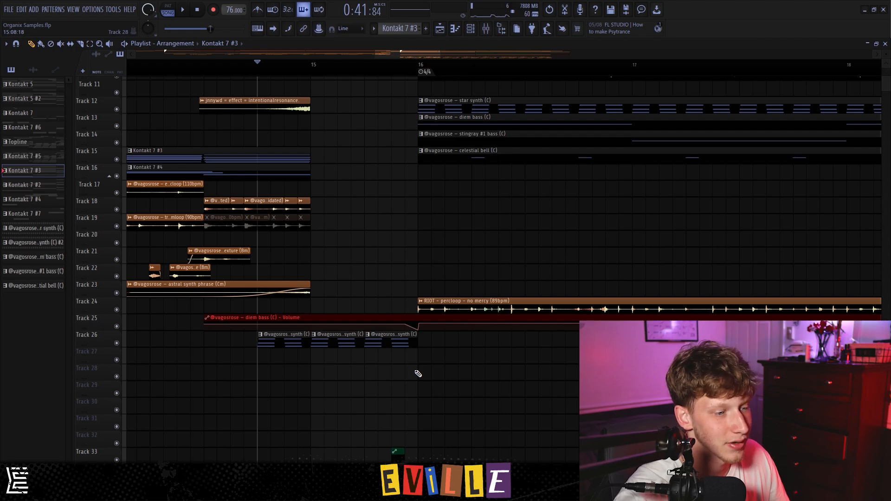
{"action": "key", "text": "space"}
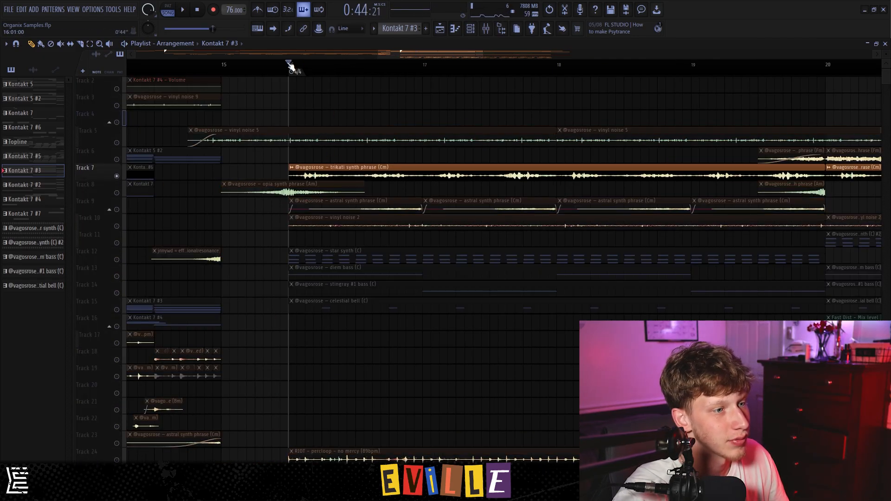
Play the soloed trikati synth phrase on Track 7 from bar 16
{"action": "scroll", "coordinate": [392, 166], "scroll_direction": "up", "scroll_amount": 2}
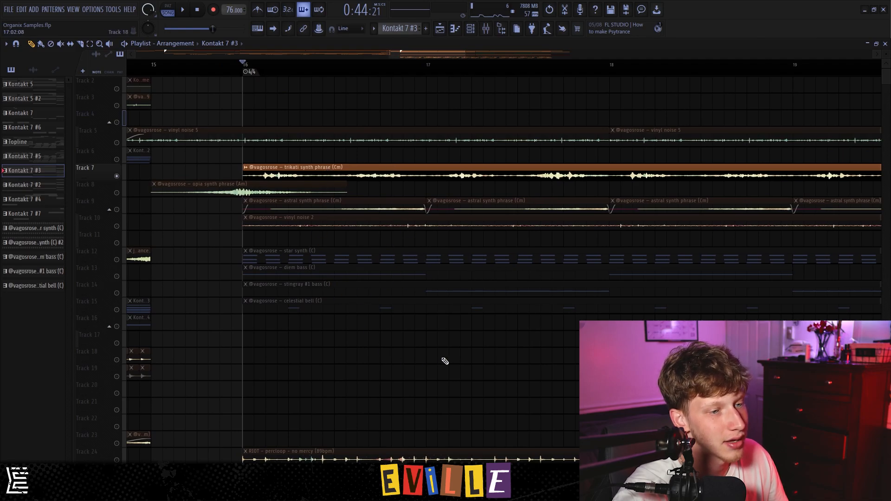
{"action": "key", "text": "space"}
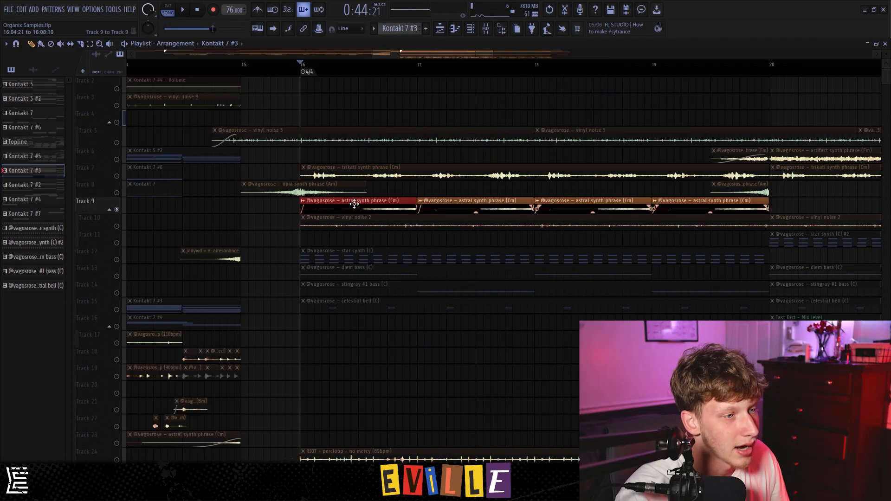
Play the soloed astral synth phrases on Track 9 and the vinyl noise 2 clip on Track 10 from bar 16
{"action": "left_click", "coordinate": [354, 203]}
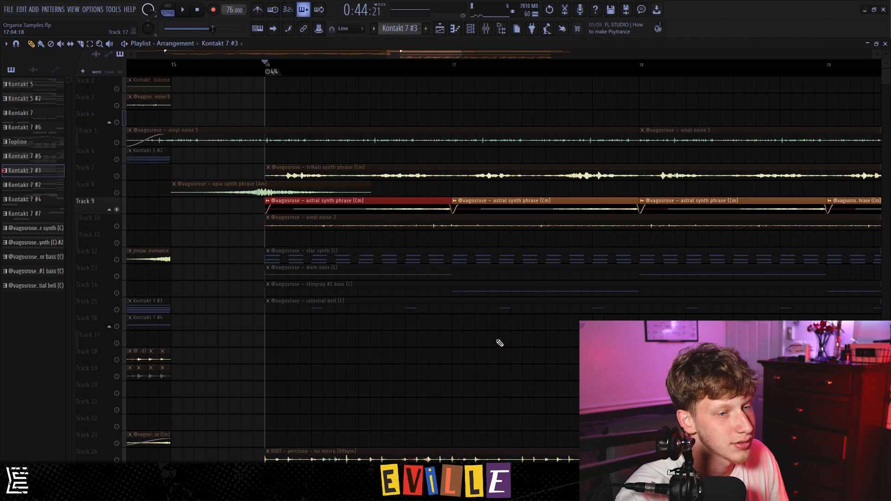
{"action": "key", "text": "space"}
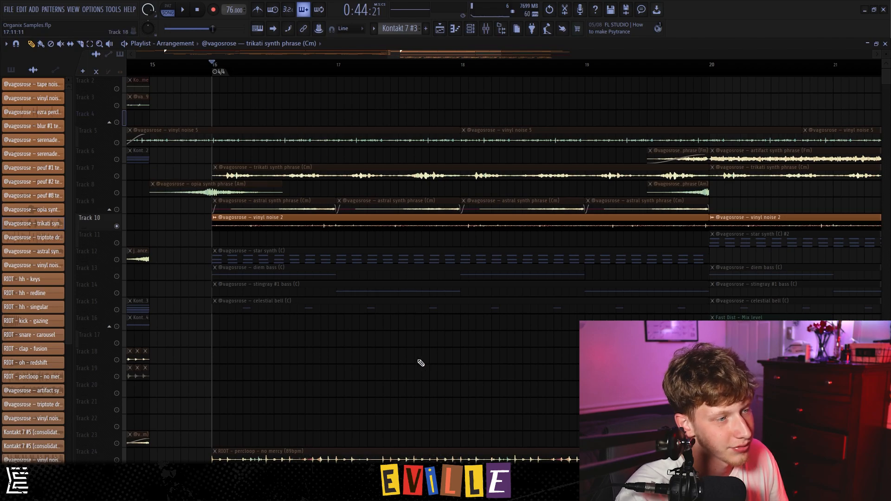
{"action": "key", "text": "space"}
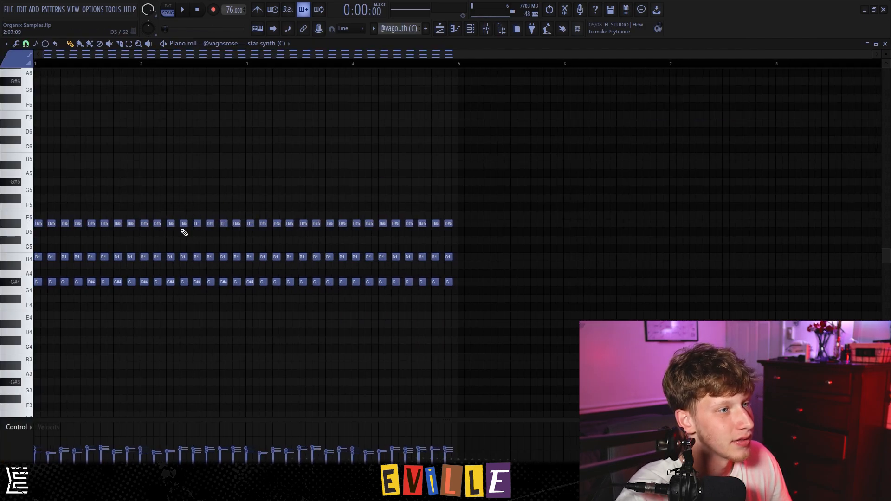
Audition the star synth chord pattern in the piano roll, and return to the playlist to play the section starting at bar 16
{"action": "key", "text": "space"}
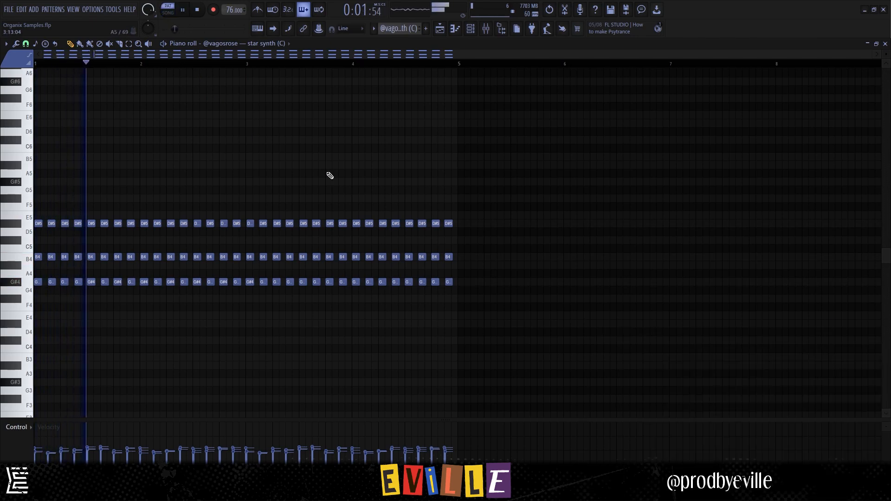
{"action": "key", "text": "space"}
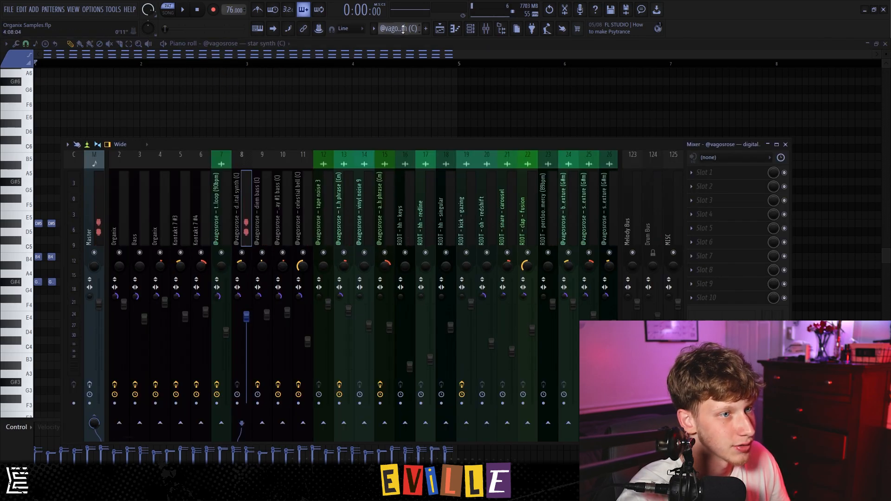
{"action": "key", "text": "F5"}
{"action": "left_click_drag", "start_coordinate": [205, 67], "coordinate": [792, 99]}
{"action": "key", "text": "space"}
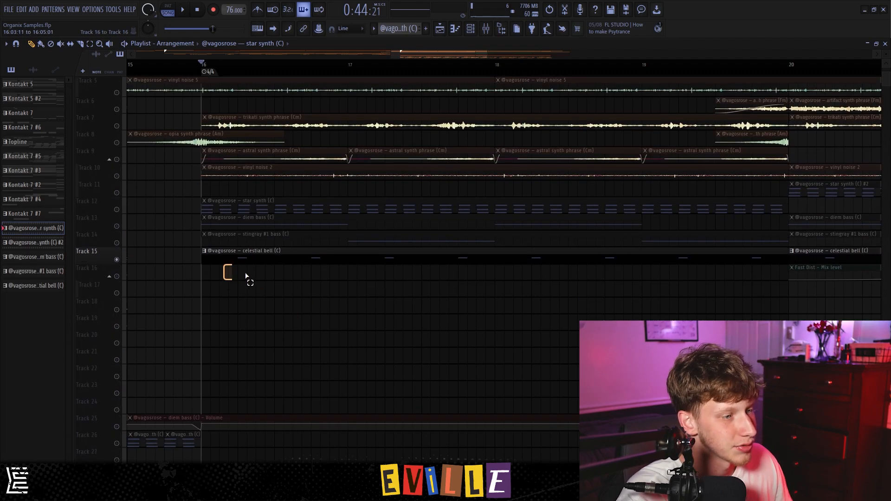
Play the soloed celestial bell on Track 15 and examine its Fruity Fast Dist, Fruity parametric EQ 2 and ValhallaVintageVerb effects
{"action": "left_click_drag", "start_coordinate": [246, 276], "coordinate": [331, 264]}
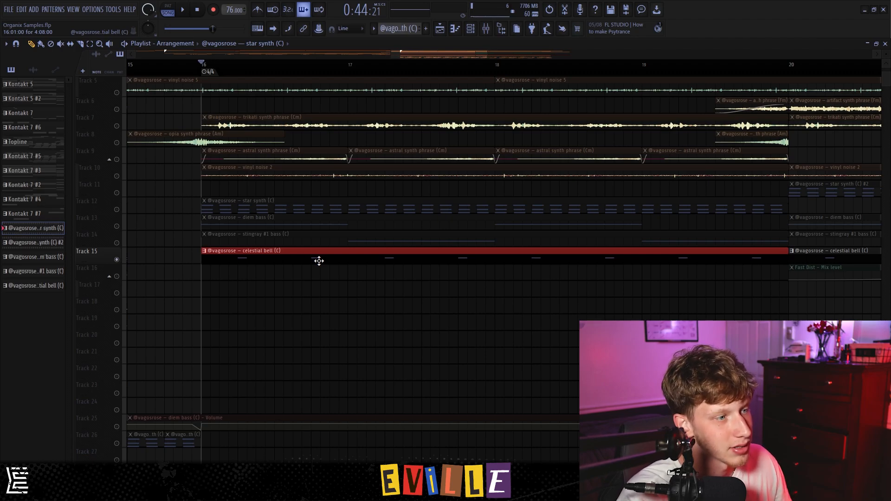
{"action": "key", "text": "space"}
{"action": "key", "text": "F9"}
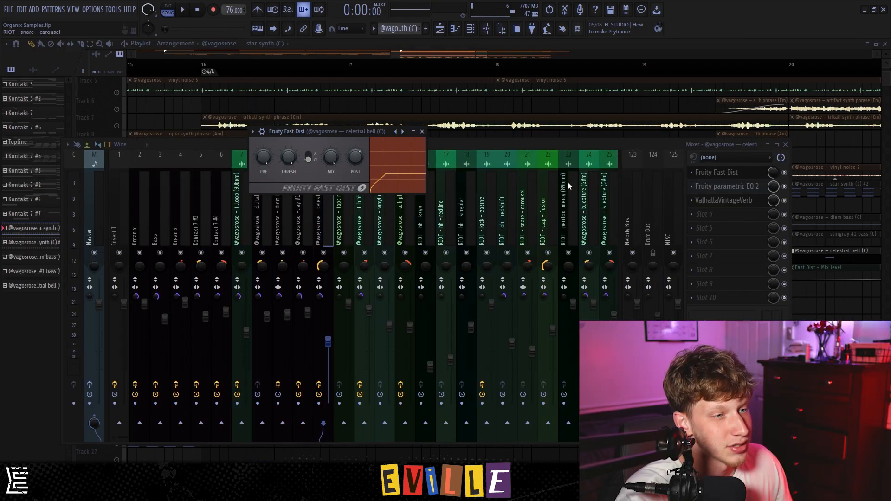
{"action": "left_click", "coordinate": [728, 187]}
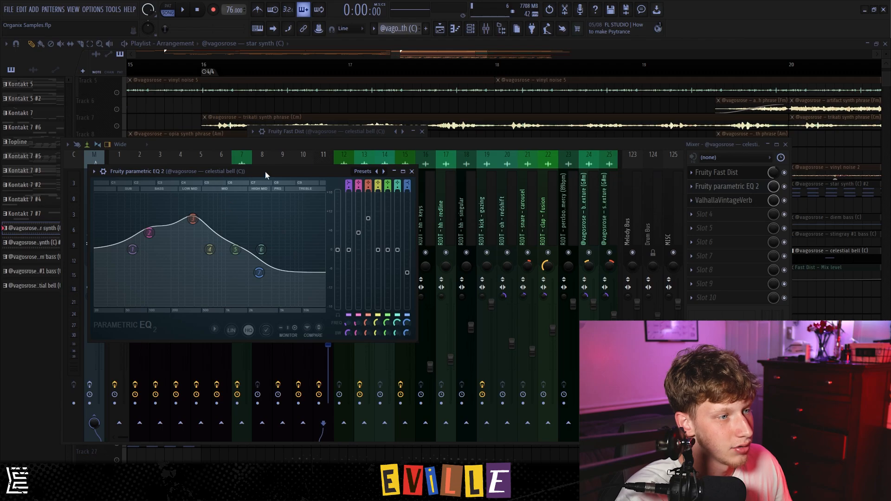
{"action": "left_click_drag", "start_coordinate": [266, 175], "coordinate": [413, 158]}
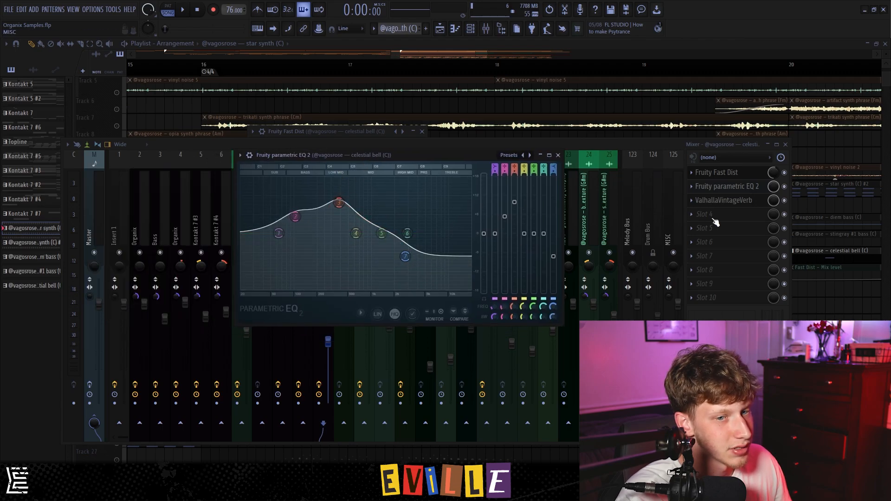
{"action": "left_click", "coordinate": [724, 200]}
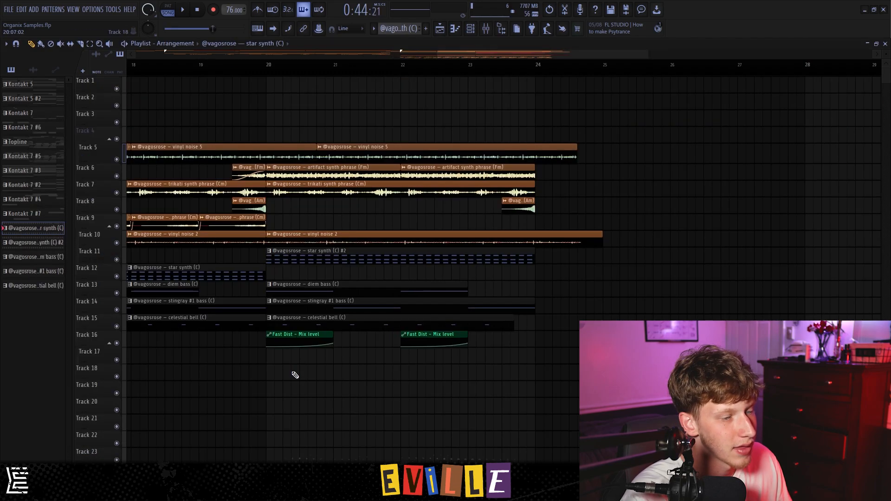
Highlight the clips that make up the section from bar 20 to bar 24
{"action": "left_click_drag", "start_coordinate": [293, 376], "coordinate": [580, 148]}
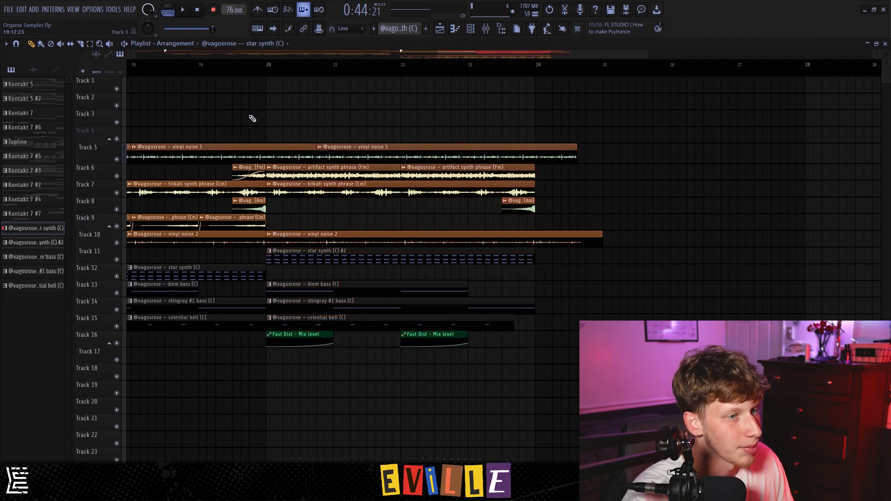
{"action": "left_click_drag", "start_coordinate": [249, 110], "coordinate": [617, 365]}
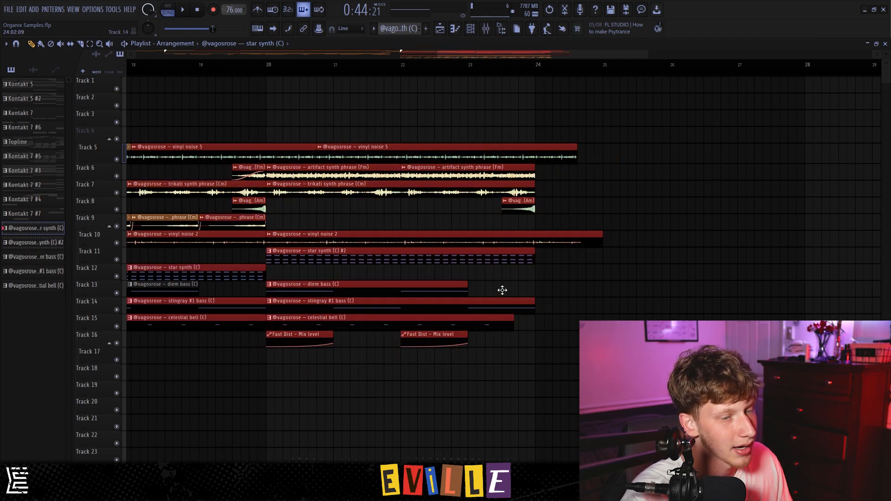
{"action": "scroll", "coordinate": [502, 290], "scroll_direction": "down", "scroll_amount": 2}
{"action": "left_click_drag", "start_coordinate": [349, 215], "coordinate": [149, 229]}
Play the soloed artifact synth phrase on Track 6 and examine its PanMan, HalfTime, SoundShifter Pitch Stereo and Fruity parametric EQ 2 effects
{"action": "scroll", "coordinate": [328, 273], "scroll_direction": "up", "scroll_amount": 3}
{"action": "left_click", "coordinate": [381, 260]}
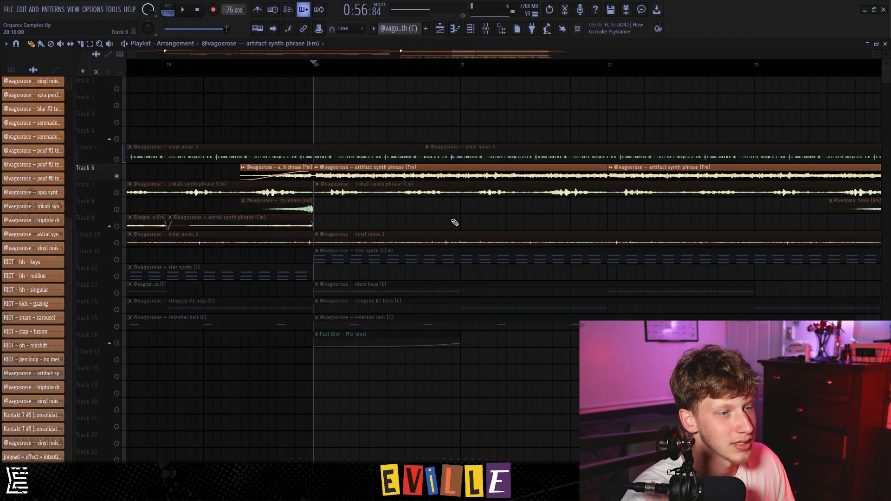
{"action": "key", "text": "space"}
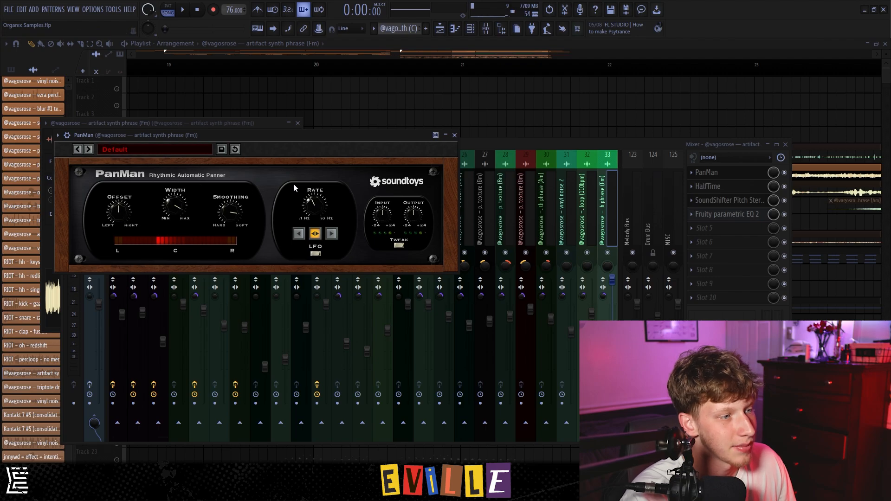
{"action": "left_click", "coordinate": [702, 187]}
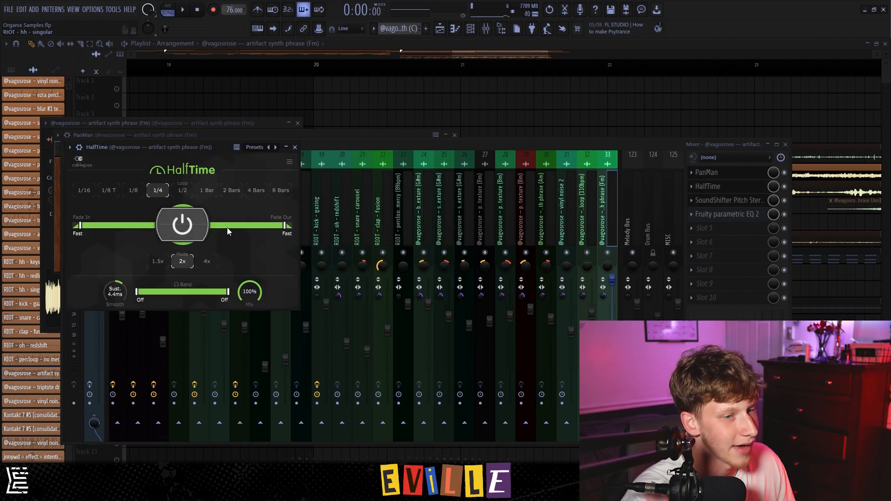
{"action": "left_click", "coordinate": [735, 201]}
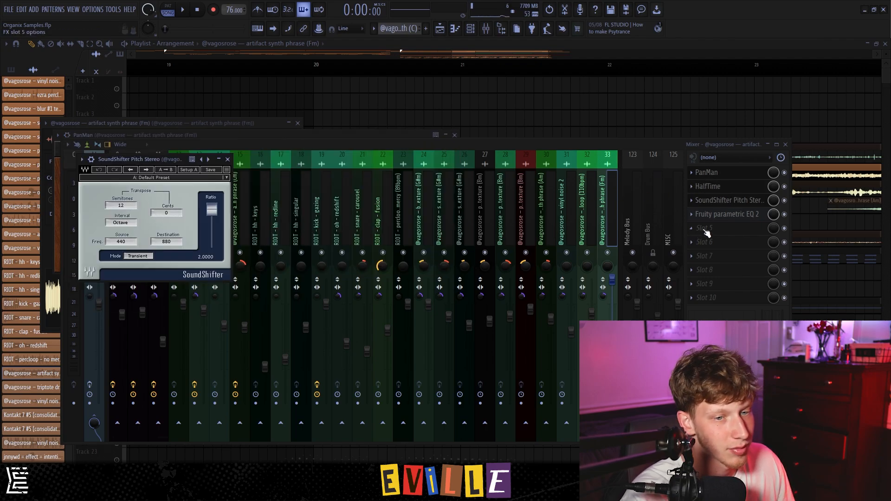
{"action": "left_click", "coordinate": [717, 214]}
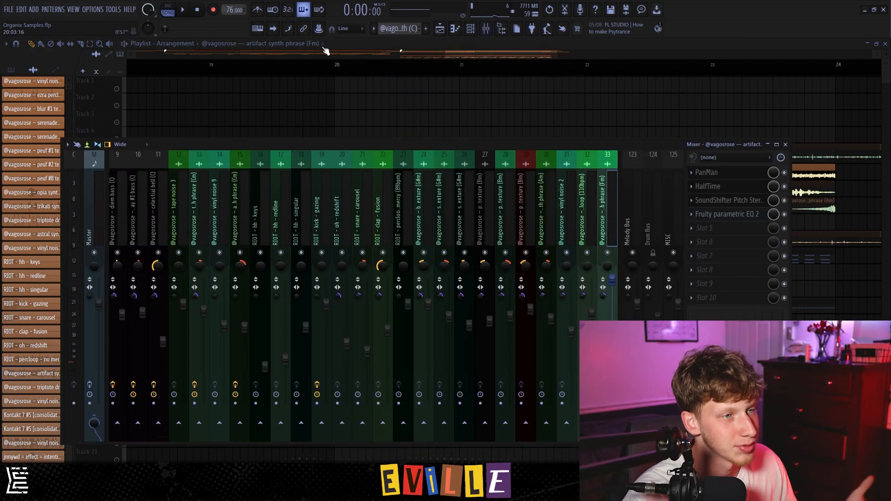
Close the mixer, unsolo Track 6 and highlight the full arrangement between bars 20 and 24
{"action": "key", "text": "F9"}
{"action": "scroll", "coordinate": [355, 65], "scroll_direction": "down", "scroll_amount": 3}
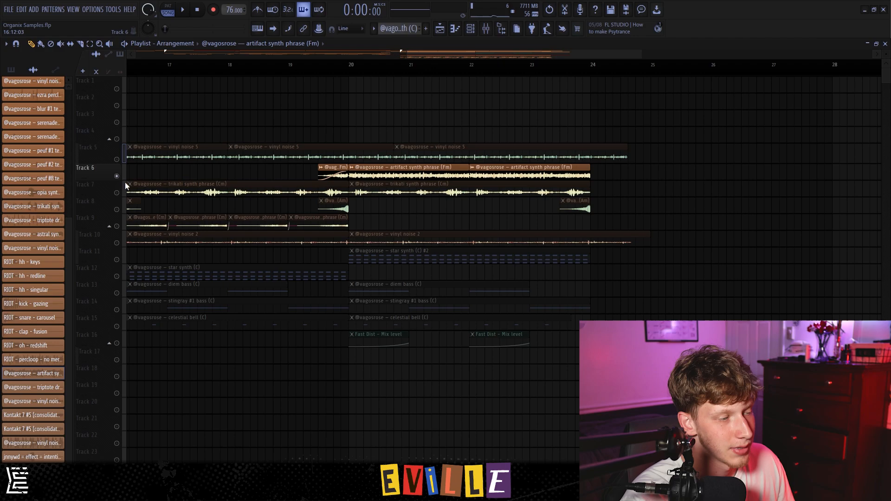
{"action": "right_click", "coordinate": [116, 176]}
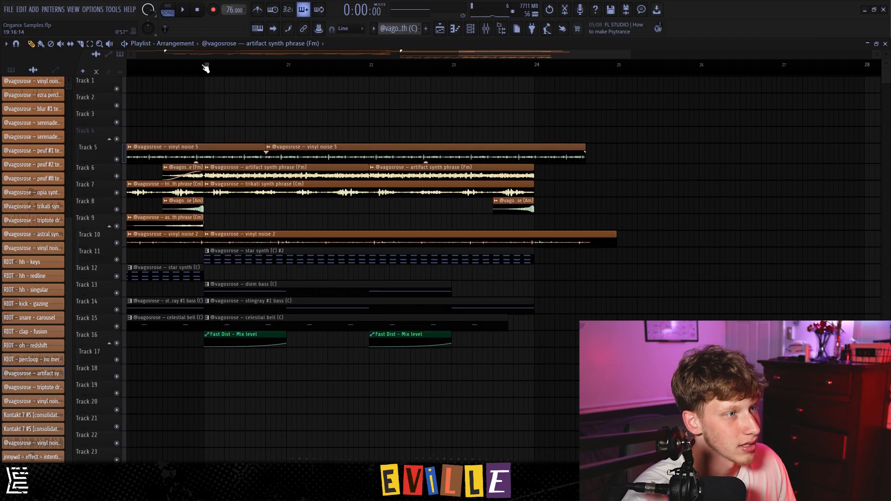
{"action": "left_click_drag", "start_coordinate": [204, 68], "coordinate": [536, 104]}
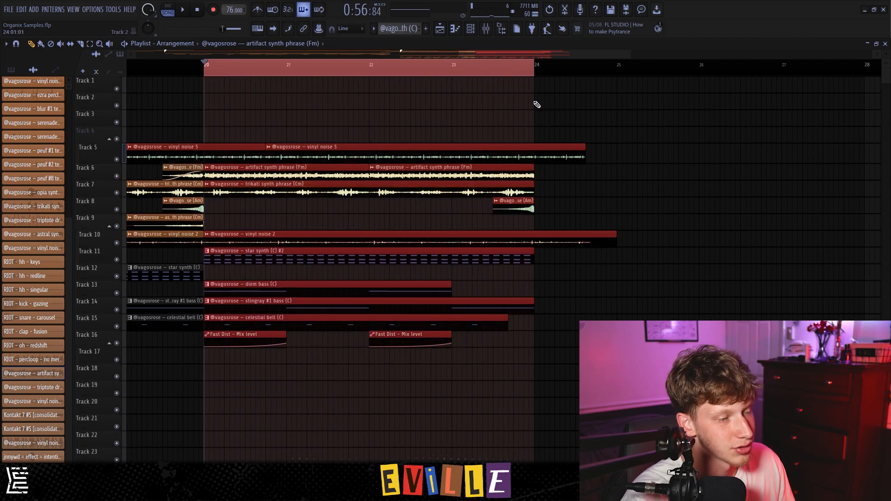
{"action": "key", "text": "ctrl+d"}
Play the soloed diem bass and stingray #1 bass from bar 20 and examine the Fast Dist mix level automation curve
{"action": "left_click", "coordinate": [230, 286]}
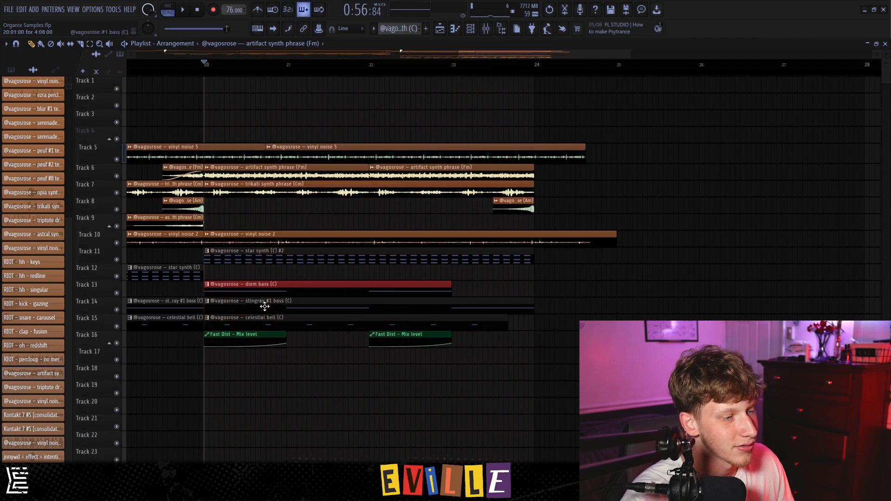
{"action": "scroll", "coordinate": [176, 346], "scroll_direction": "up", "scroll_amount": 2}
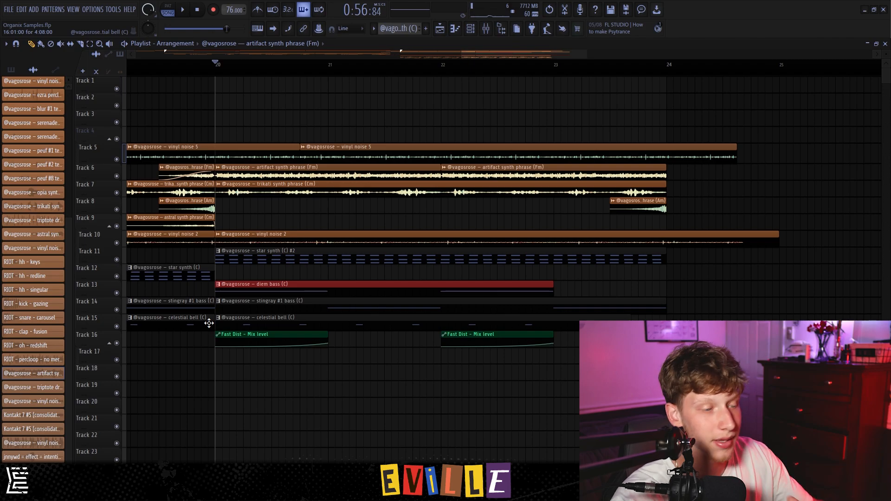
{"action": "right_click", "coordinate": [116, 292]}
{"action": "key", "text": "space"}
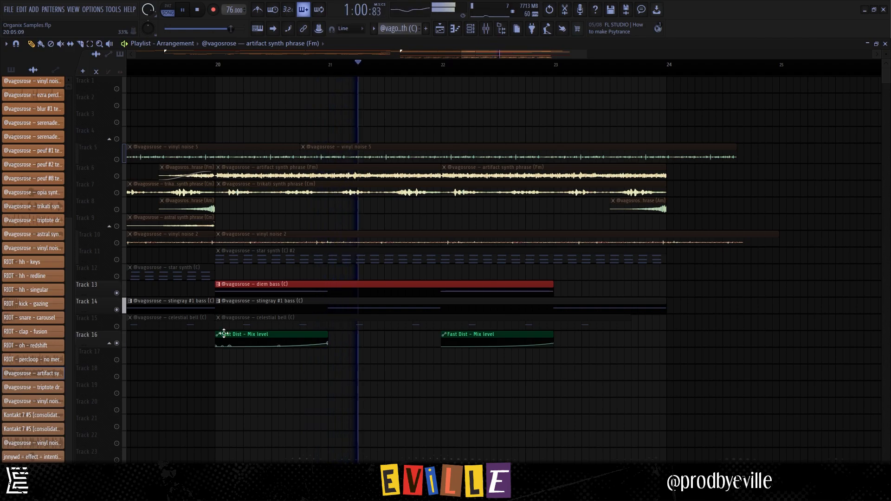
{"action": "right_click", "coordinate": [117, 309]}
{"action": "key", "text": "space"}
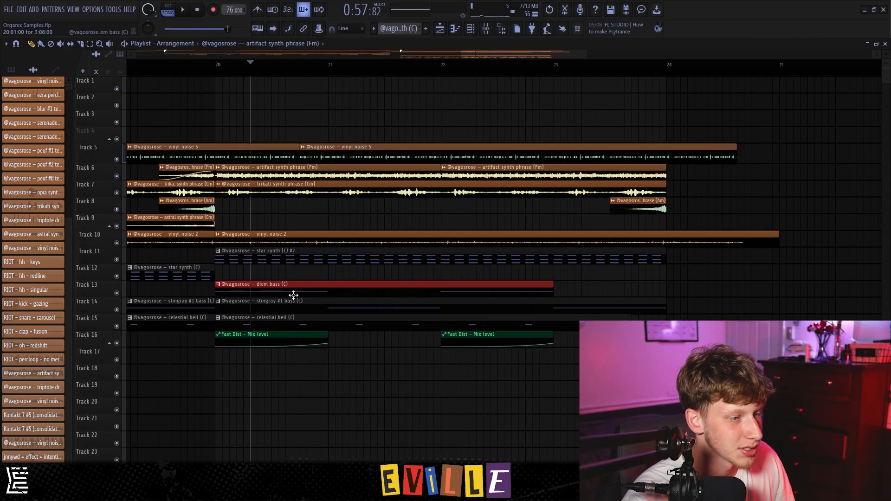
{"action": "double_click", "coordinate": [282, 335]}
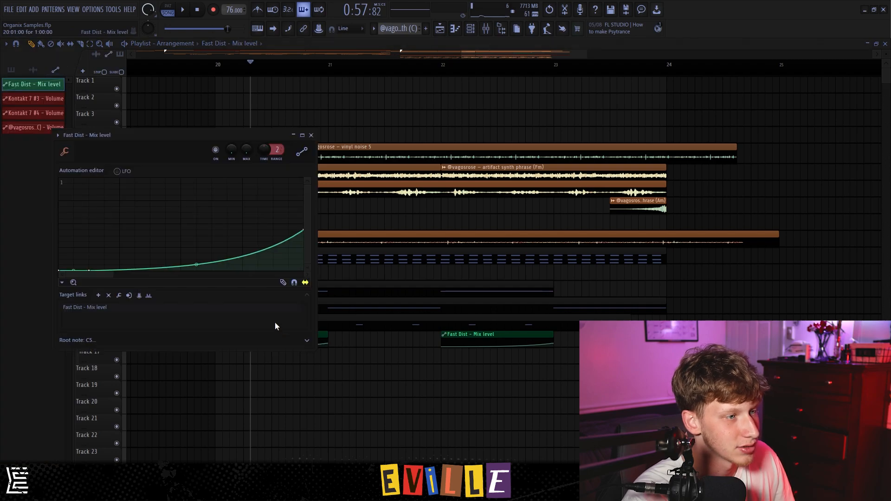
{"action": "left_click_drag", "start_coordinate": [117, 135], "coordinate": [248, 128]}
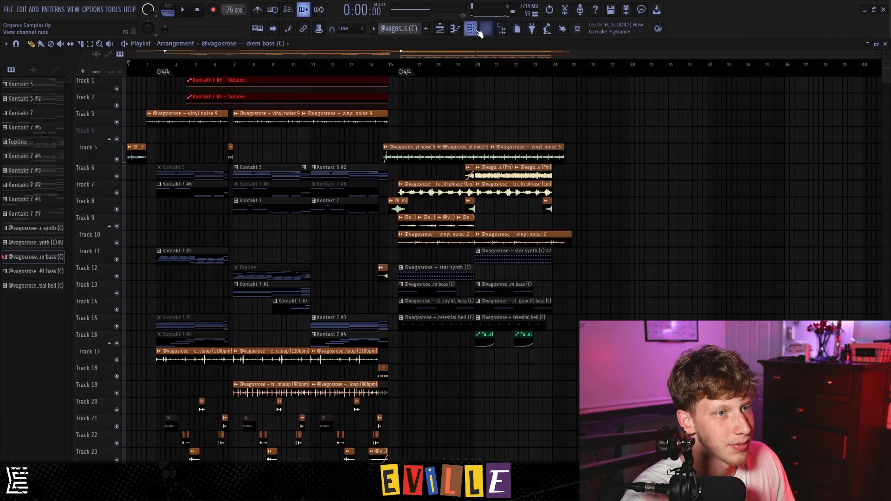
Open the Master channel in the mixer and examine its Fruity parametric EQ 2, Ozone 11, soothe2 and Pro-L 2 effects
{"action": "left_click", "coordinate": [470, 28]}
{"action": "left_click", "coordinate": [486, 28]}
{"action": "left_click", "coordinate": [88, 207]}
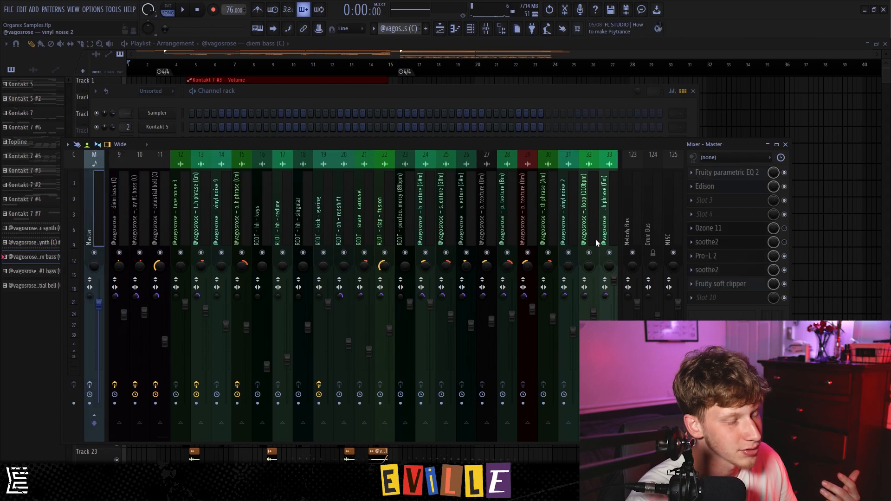
{"action": "left_click", "coordinate": [742, 174]}
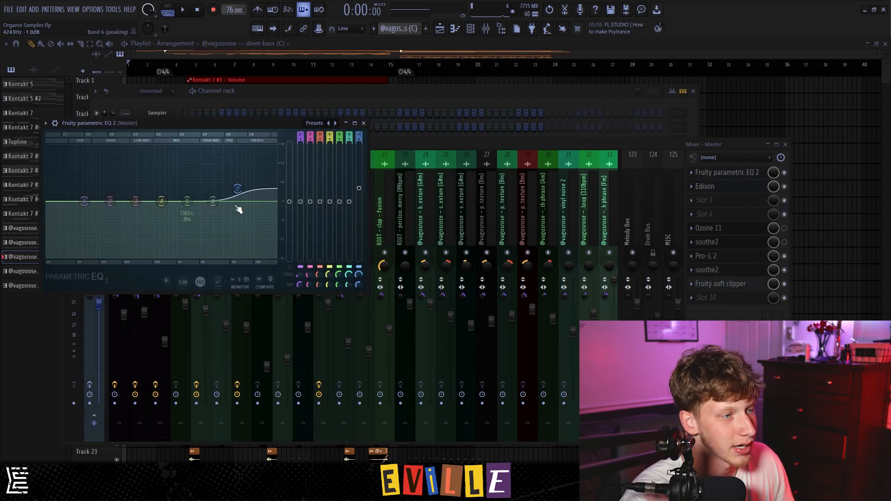
{"action": "left_click", "coordinate": [724, 229]}
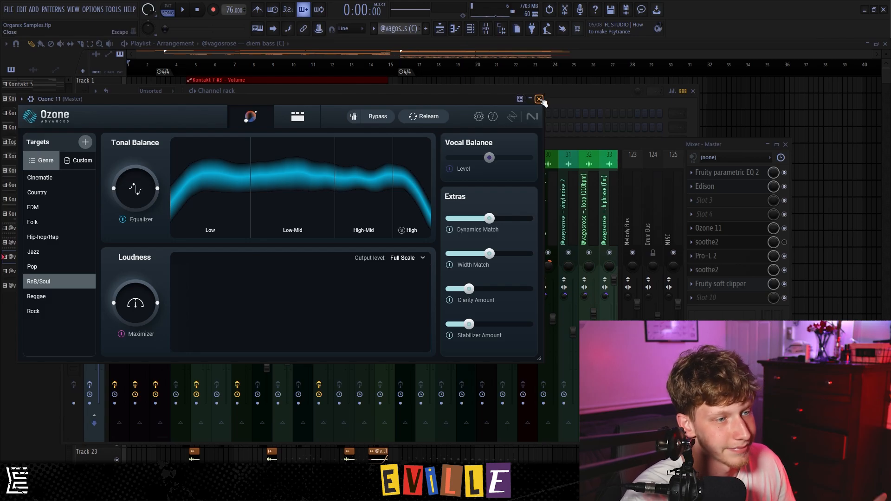
{"action": "left_click", "coordinate": [540, 100]}
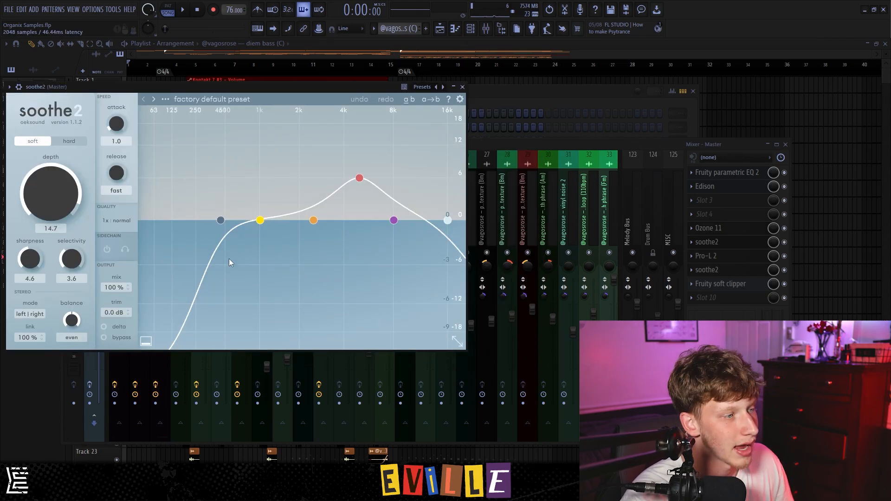
{"action": "left_click", "coordinate": [715, 257]}
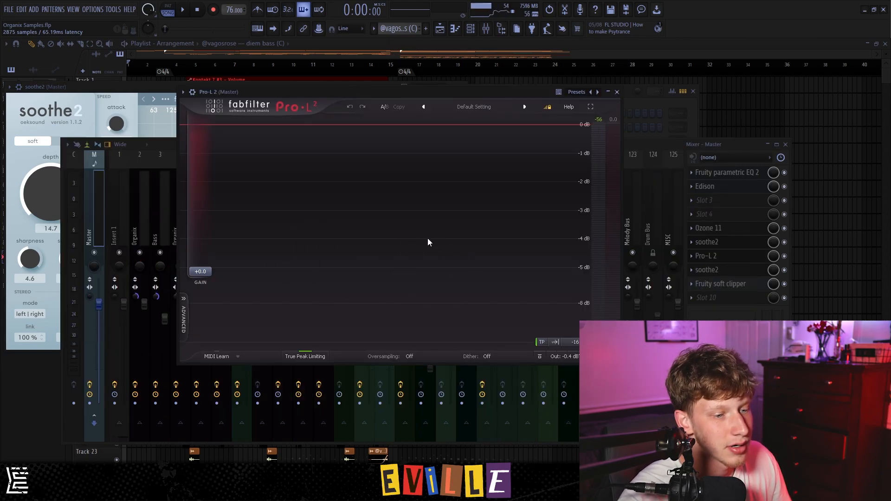